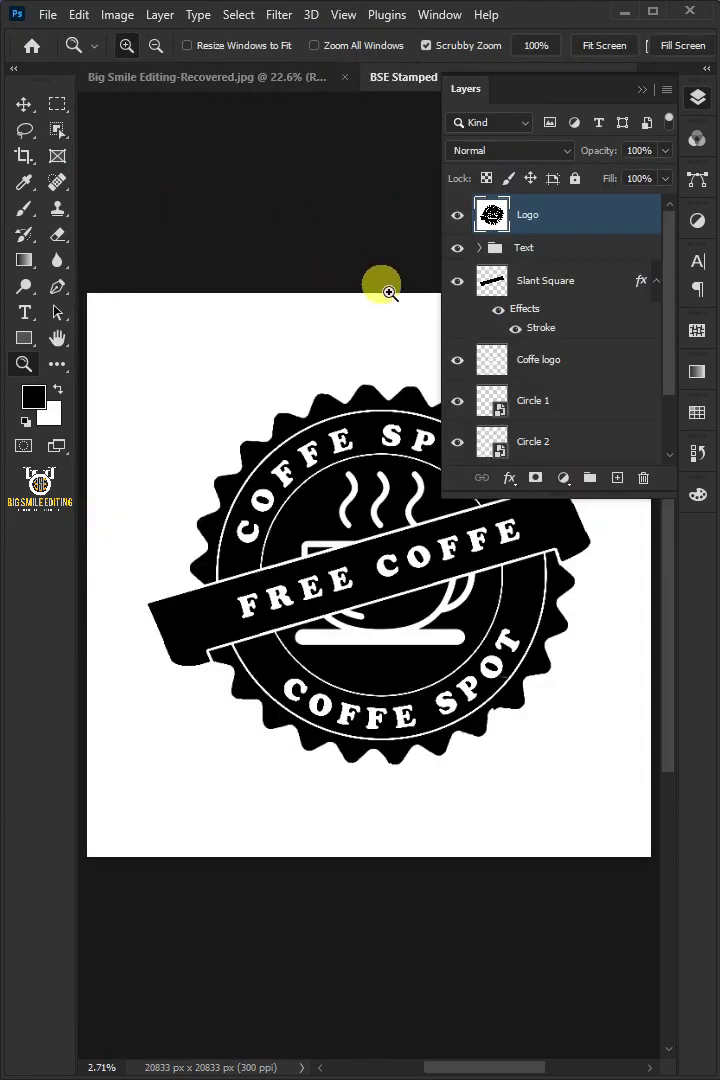
Move the COFFE SPOT stamp logo into Big Smile Editing-Recovered.jpg as a new Logo layer.
drag(669, 226, 697, 108)
click(697, 103)
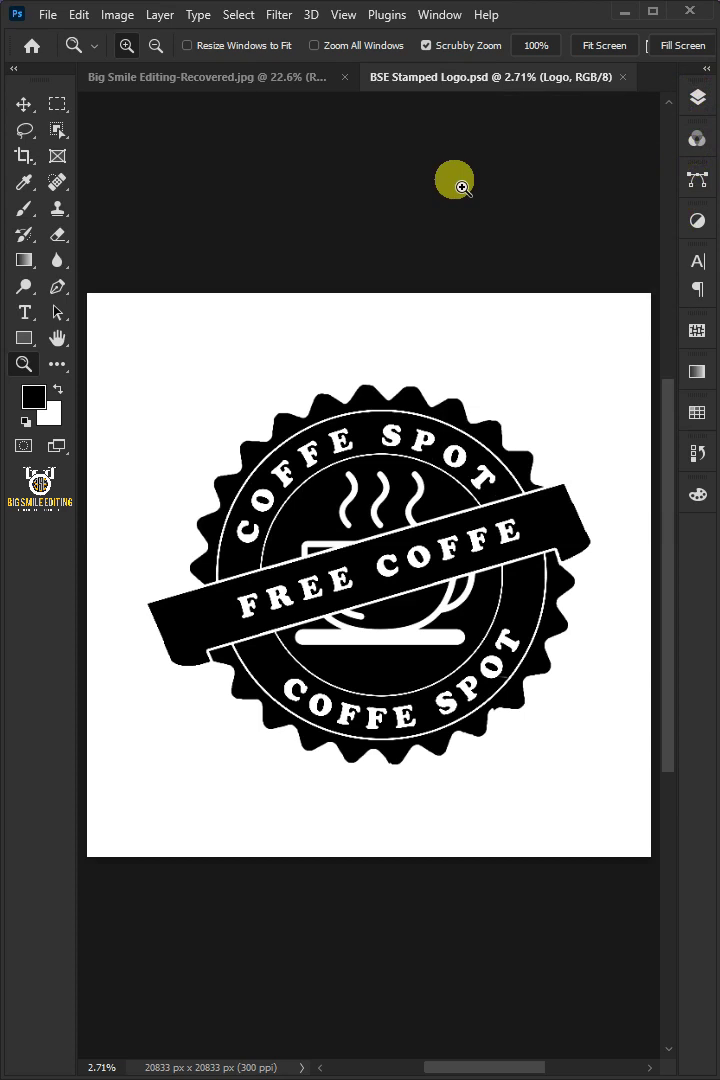
drag(30, 108, 118, 116)
drag(268, 432, 404, 630)
scroll(392, 532, down, 6)
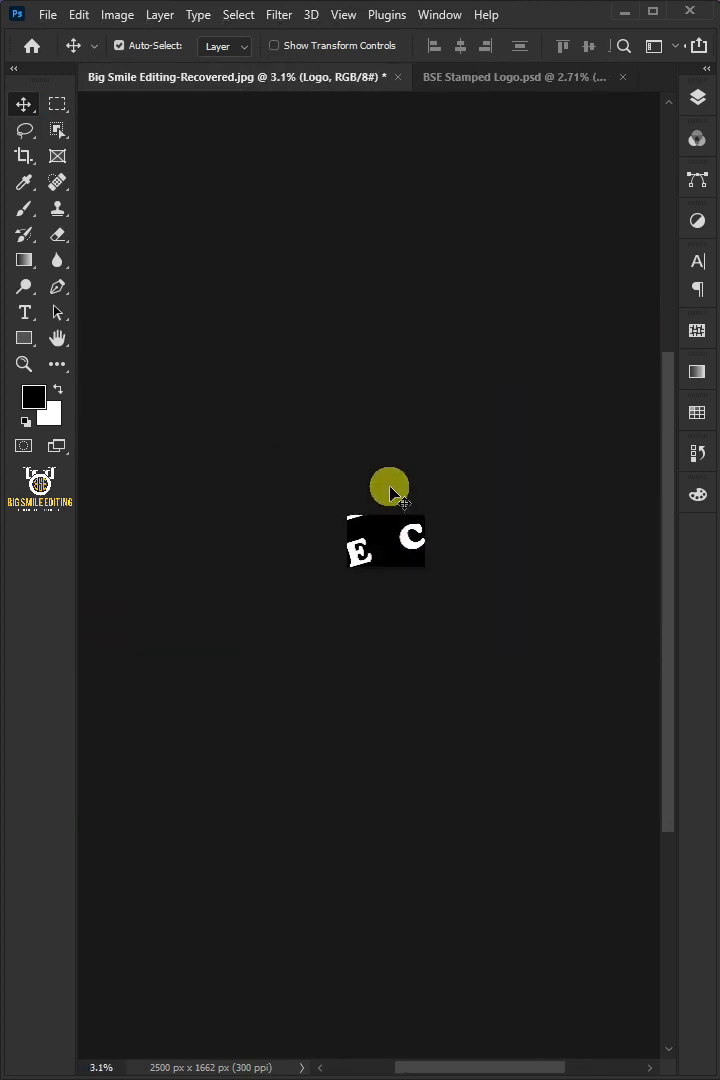
Scale the Logo layer to 7.98% and shift it 150 px left to centre it.
key(ctrl+t)
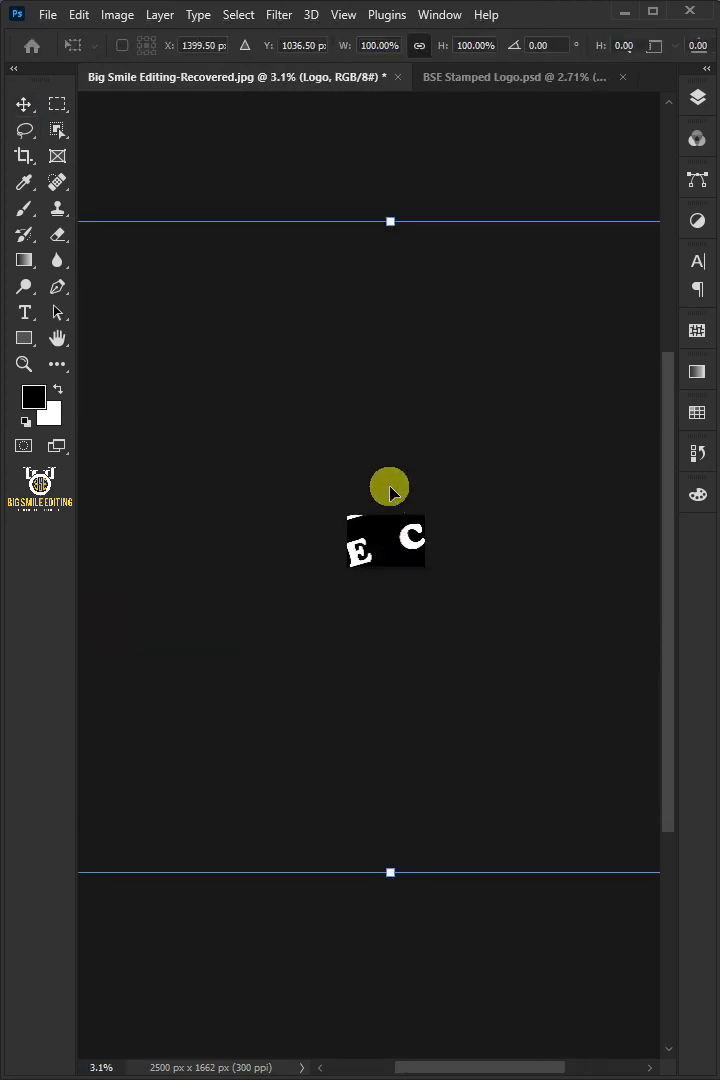
drag(390, 221, 390, 515)
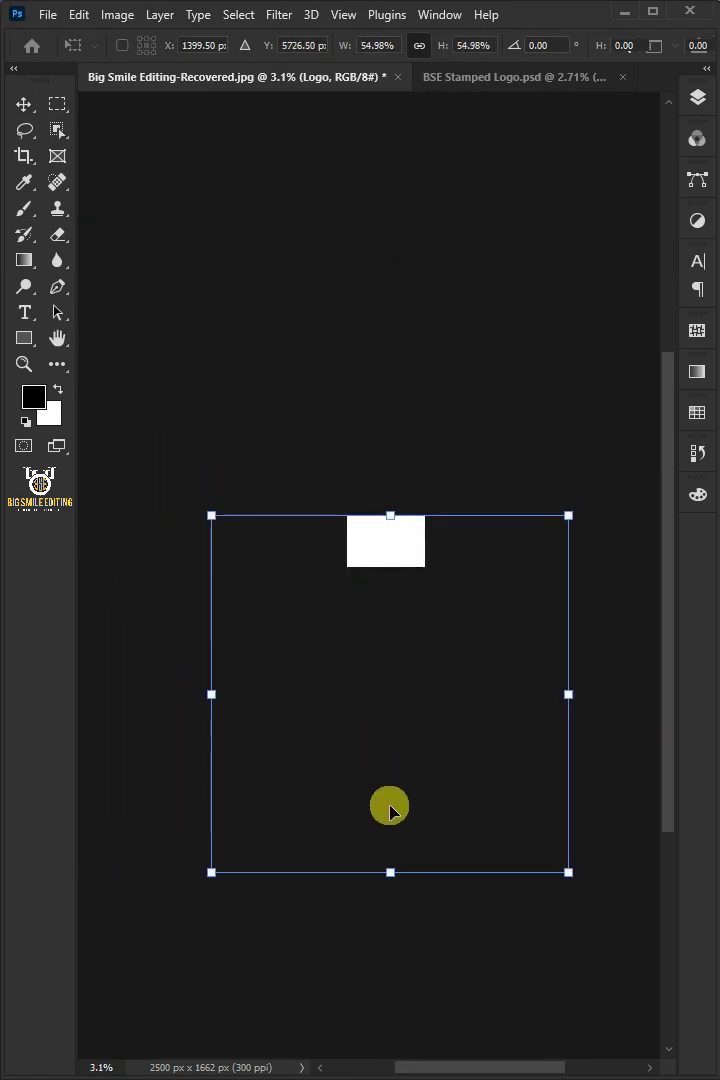
drag(390, 806, 390, 578)
scroll(395, 545, up, 2)
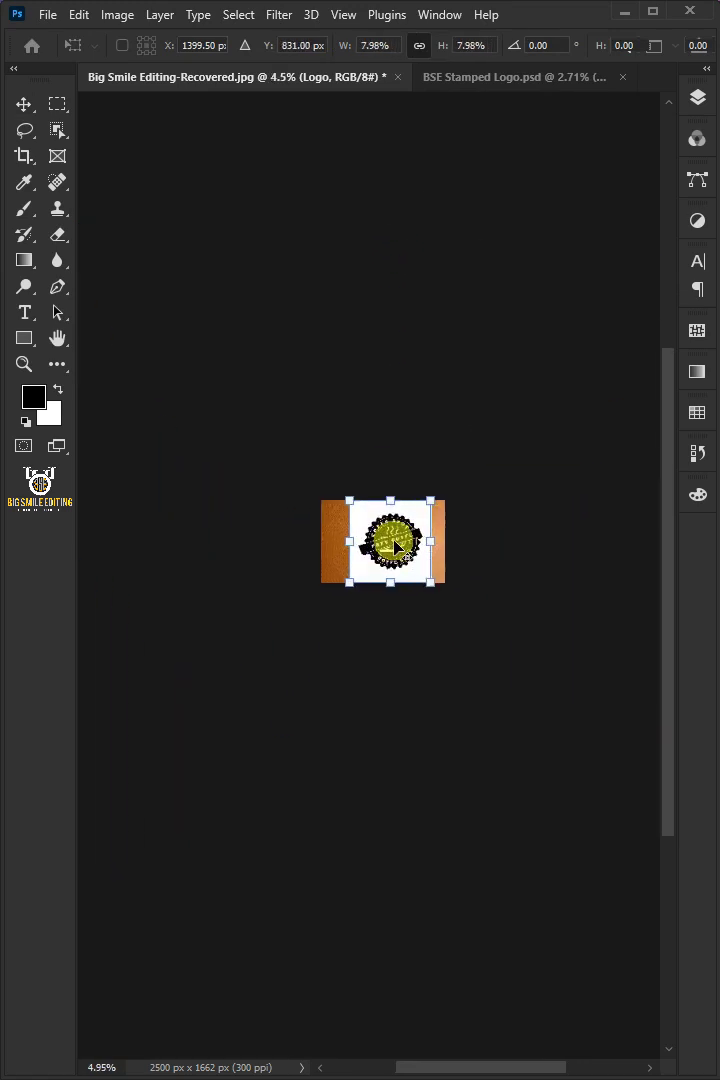
scroll(395, 545, up, 4)
drag(438, 694, 406, 695)
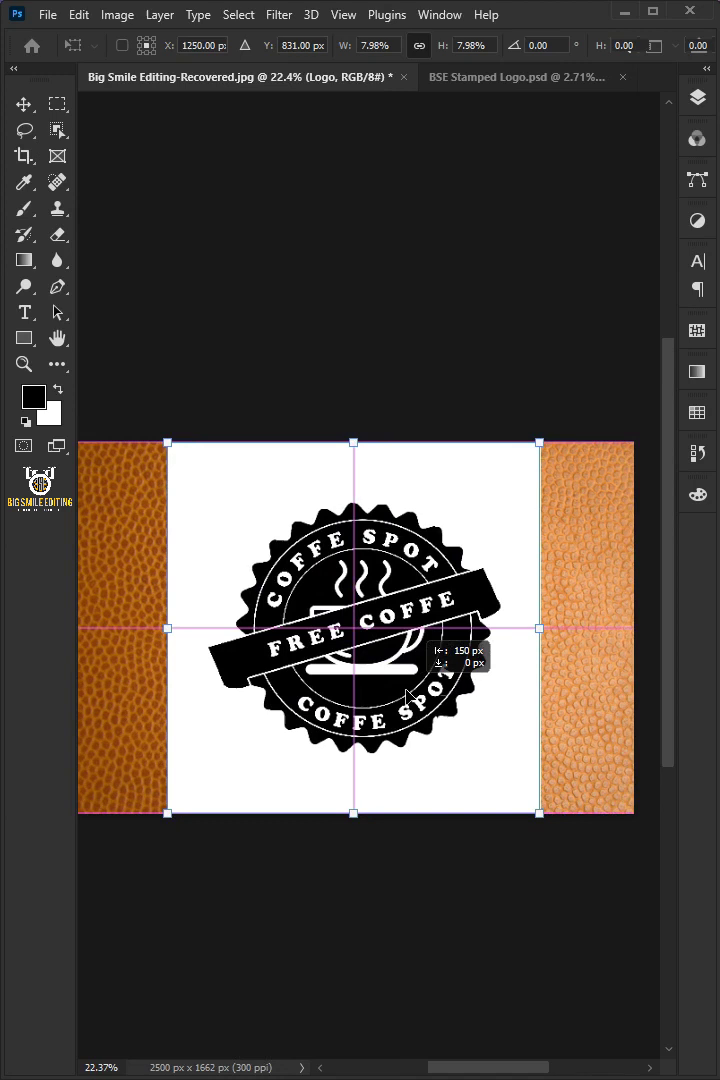
key(Return)
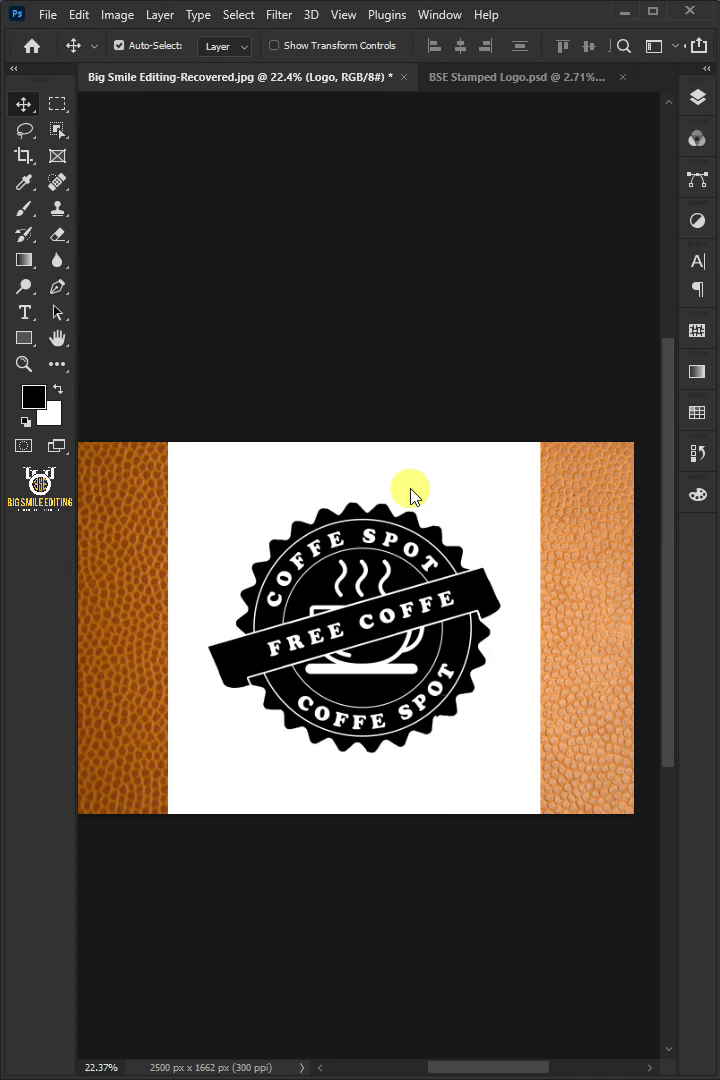
With the Magic Wand in Add mode, select the white background, the O's inside and F.
click(60, 130)
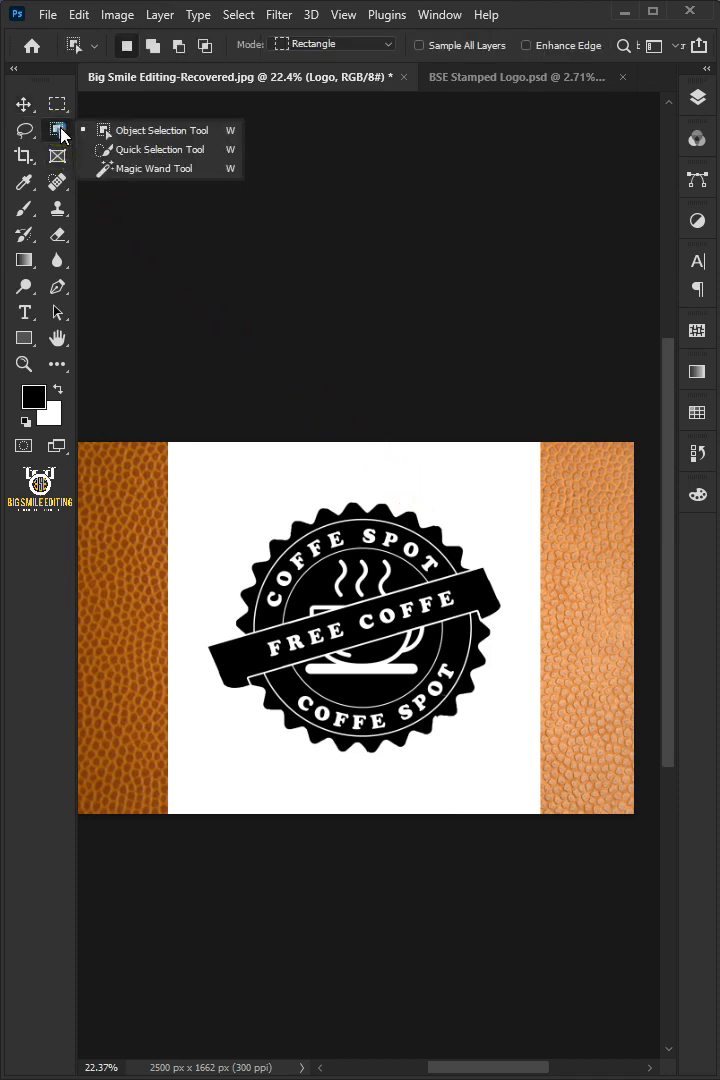
click(140, 168)
click(152, 46)
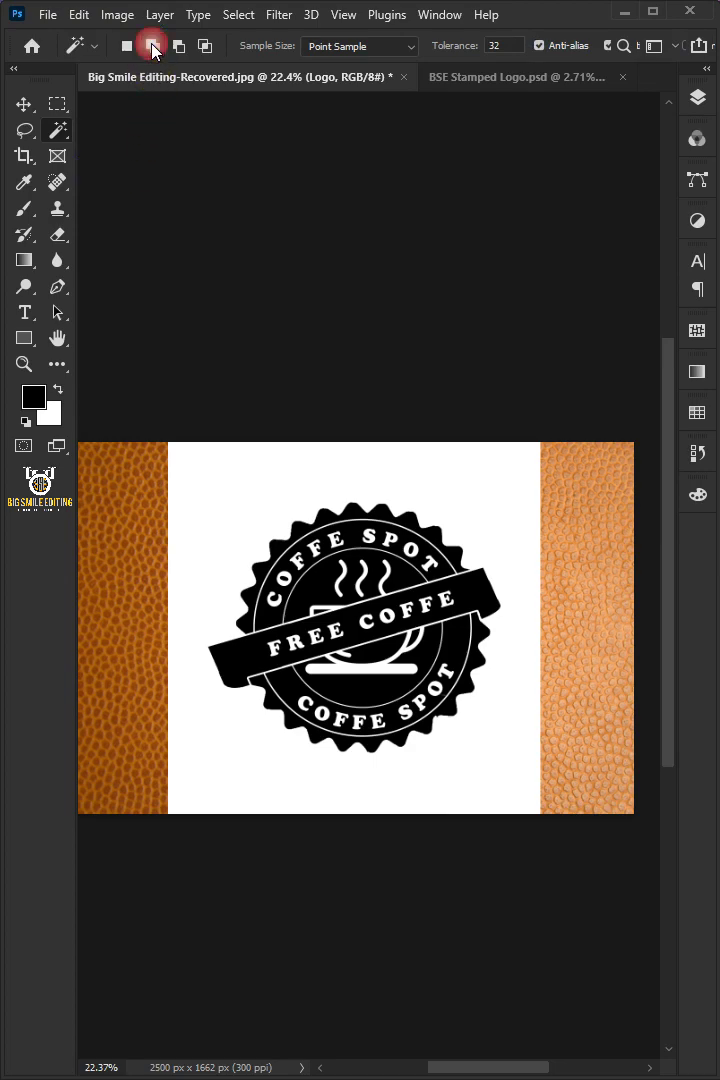
click(240, 506)
scroll(330, 600, up, 6)
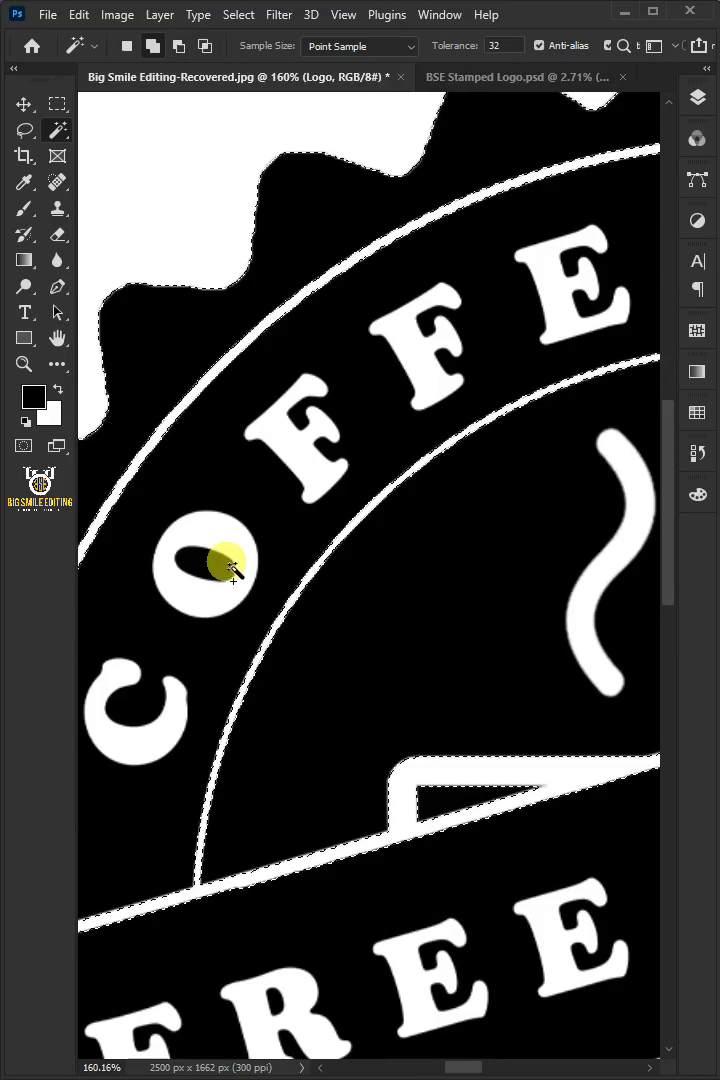
click(231, 568)
click(405, 344)
Add the S, the left steam line, other white shapes and the O to the selection.
drag(585, 361, 366, 460)
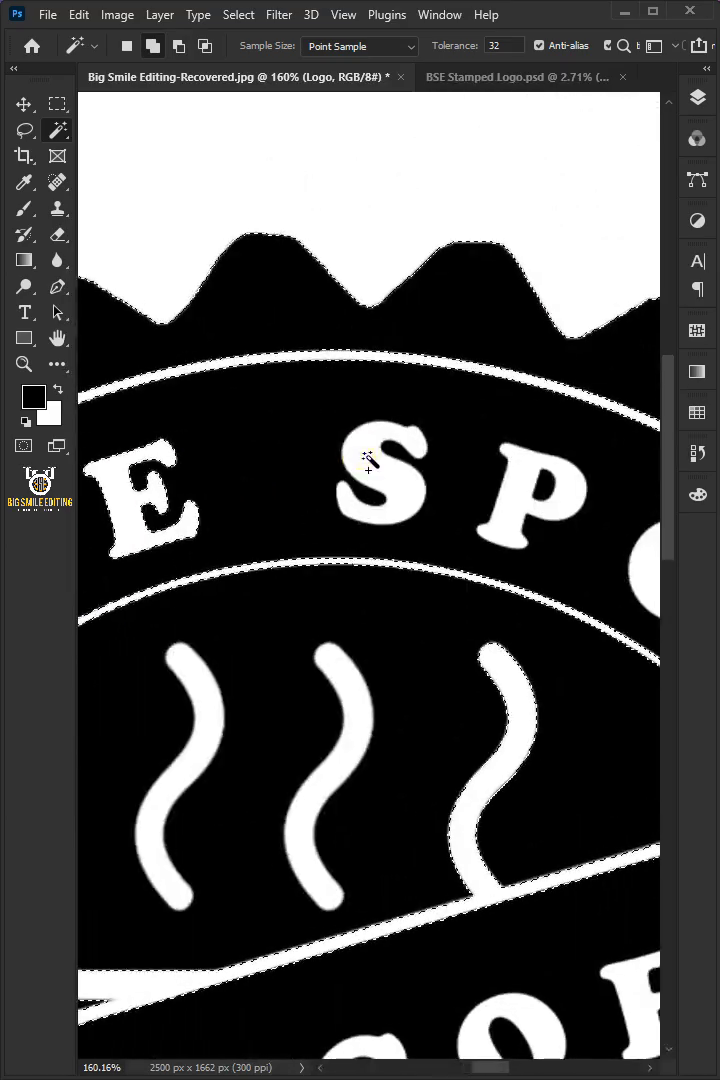
click(366, 460)
scroll(445, 513, right, 5)
click(457, 513)
scroll(441, 590, left, 5)
click(226, 612)
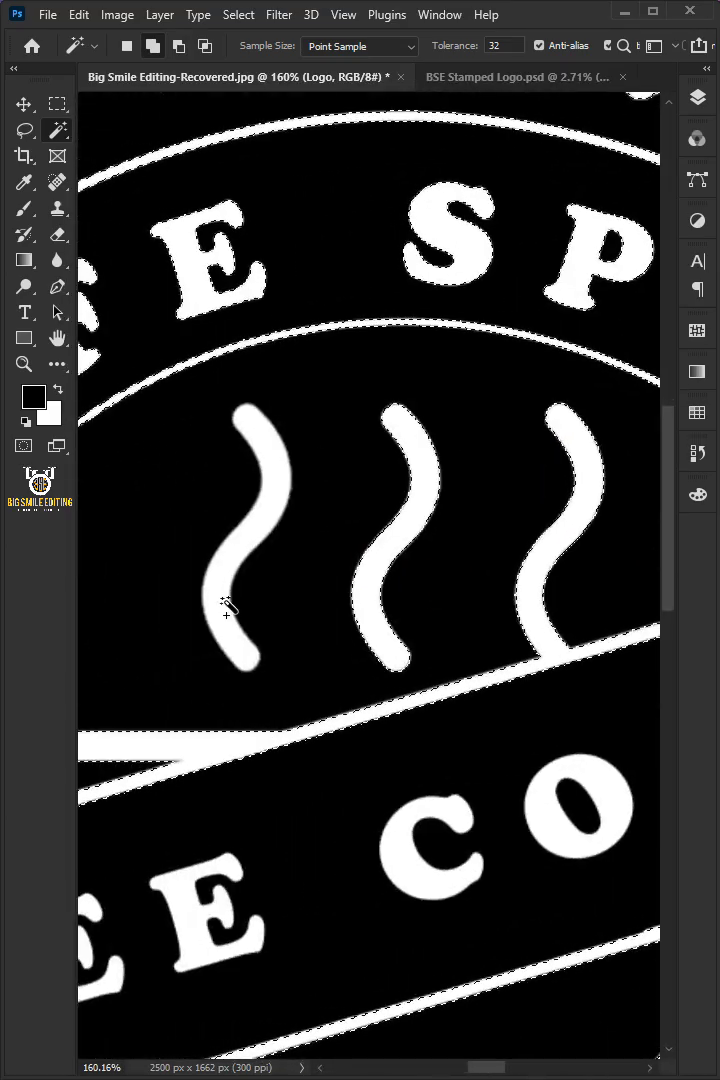
scroll(414, 710, down, 5)
scroll(414, 710, right, 2)
scroll(474, 645, up, 4)
scroll(474, 645, left, 2)
click(527, 670)
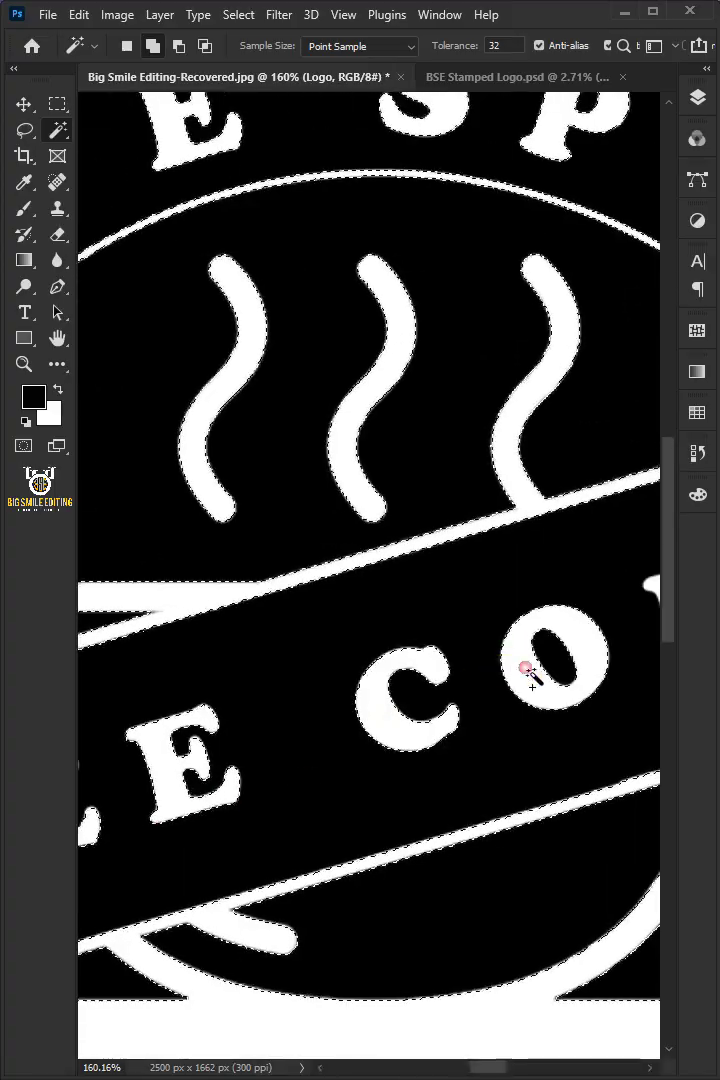
Add the T, P and C letters, then clear all the selected white areas.
scroll(291, 763, right, 5)
scroll(291, 763, down, 5)
click(527, 578)
click(394, 770)
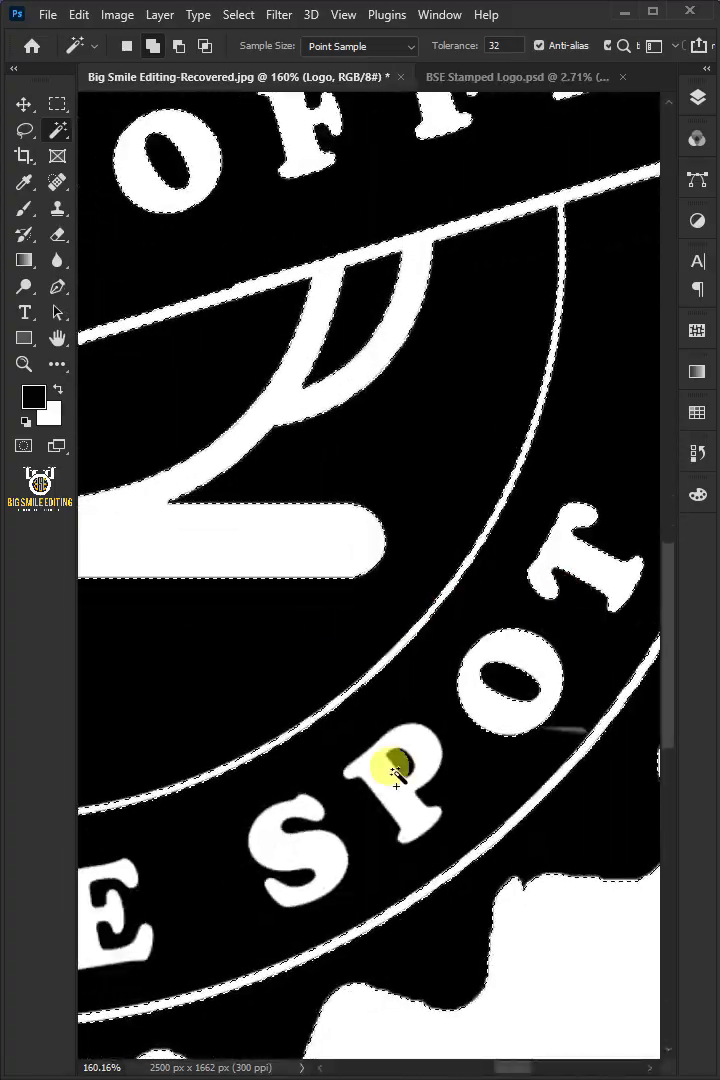
scroll(396, 770, left, 5)
scroll(421, 787, up, 5)
click(418, 697)
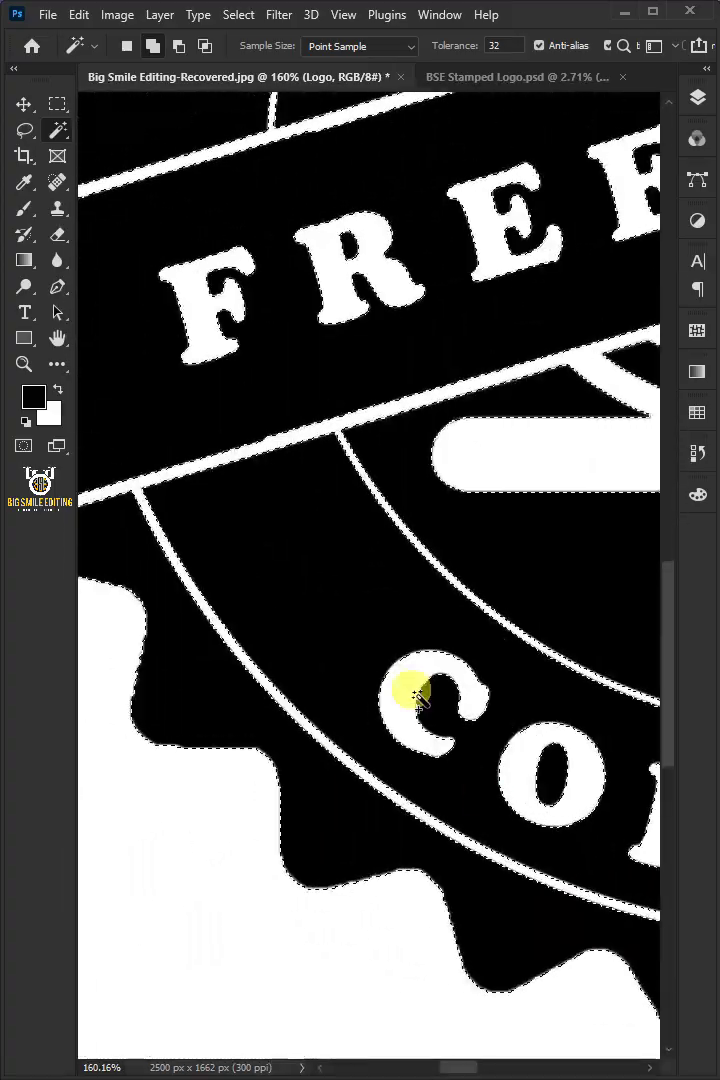
scroll(418, 697, down, 8)
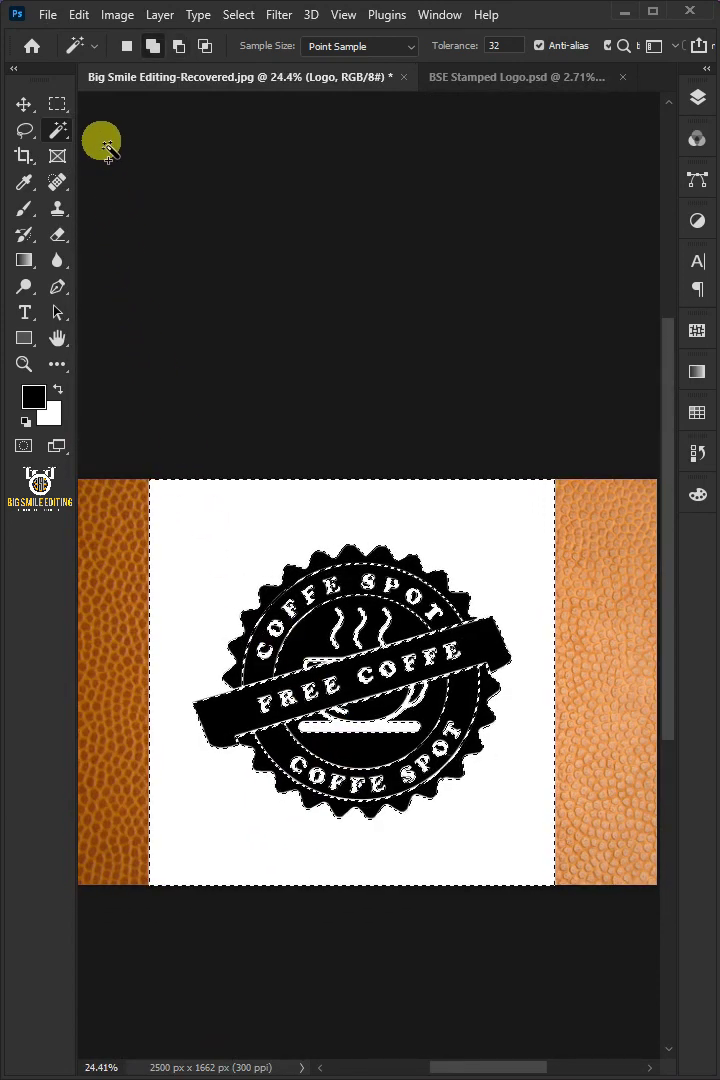
click(78, 14)
click(167, 230)
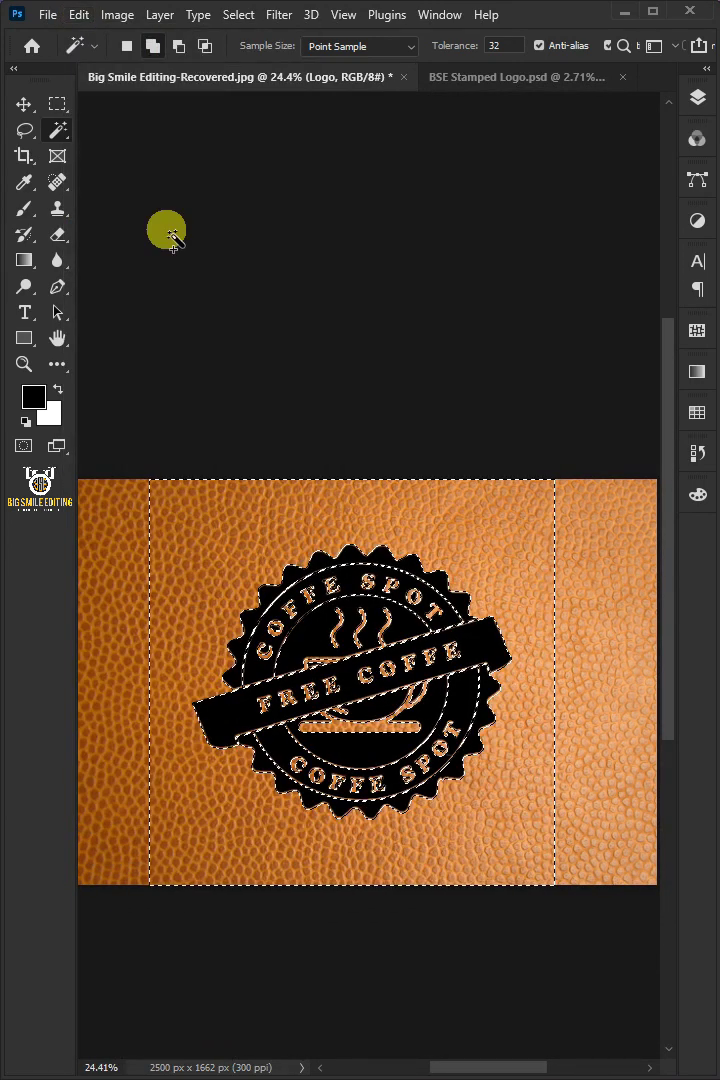
Deselect and convert the Logo layer to a smart object.
click(238, 14)
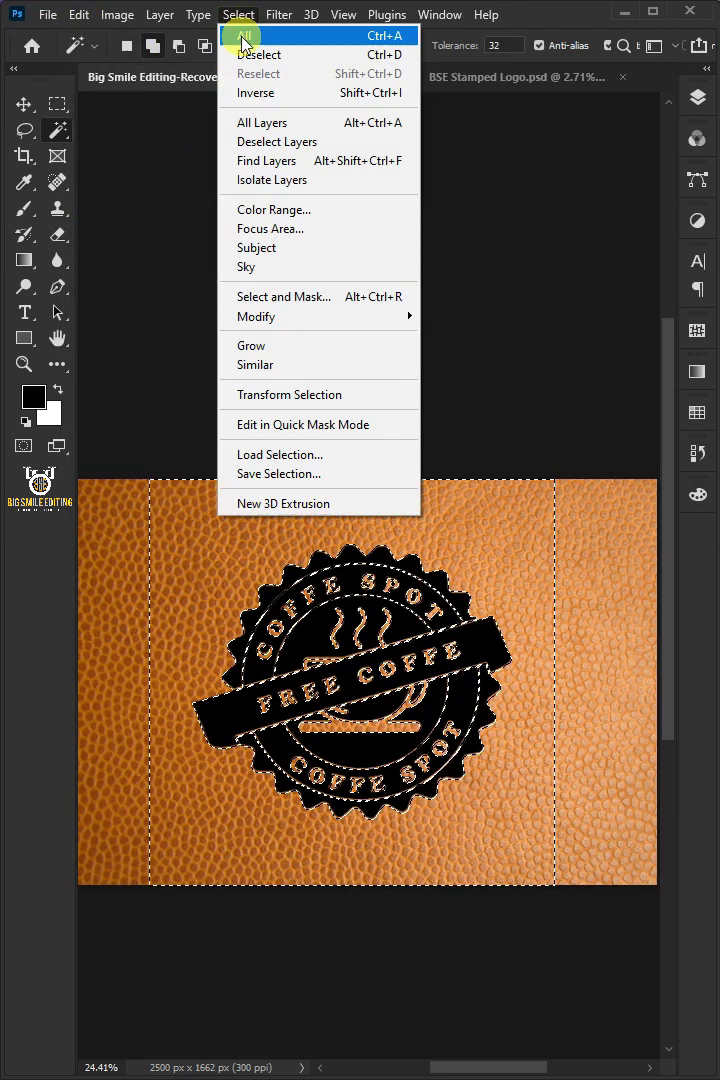
click(252, 55)
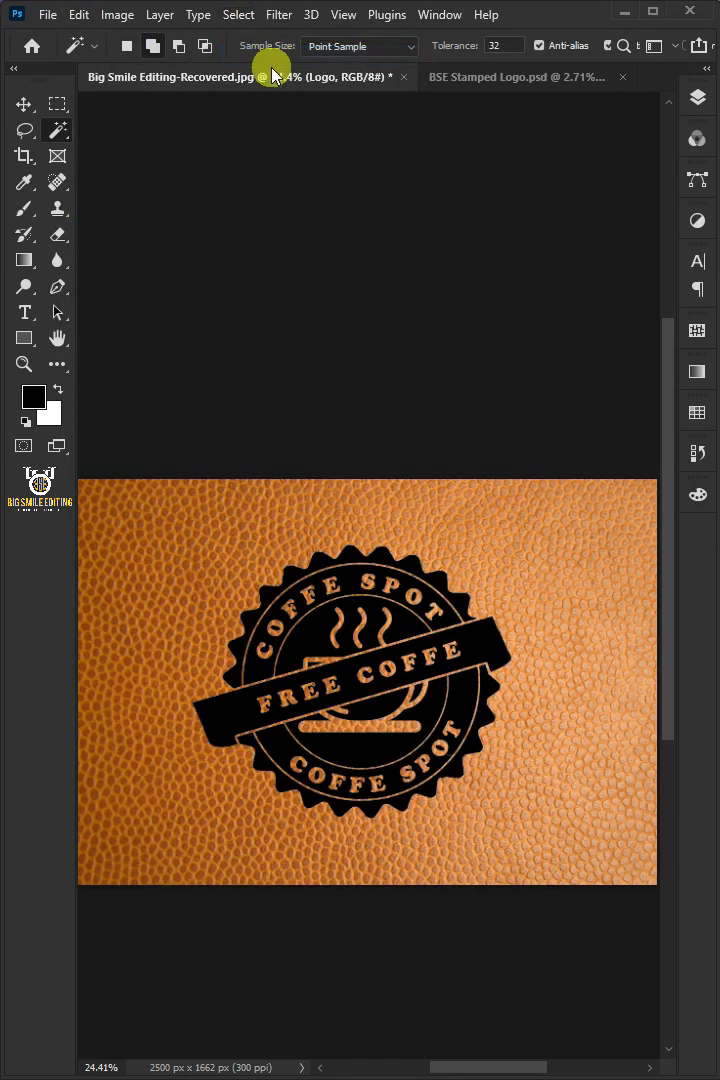
click(692, 105)
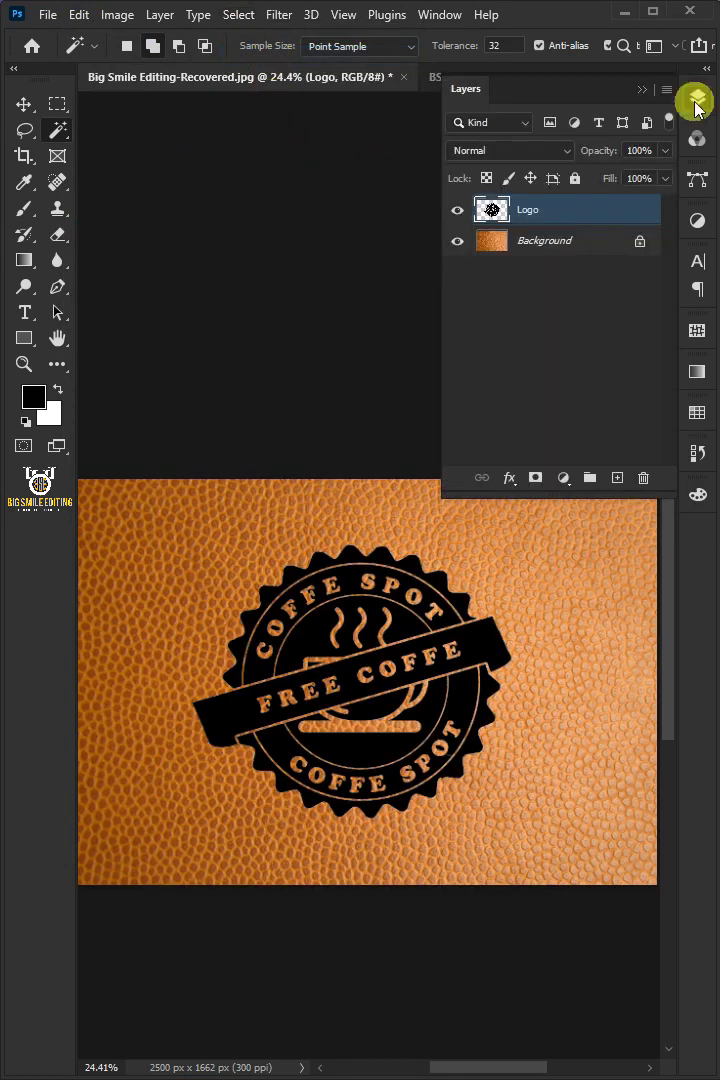
right_click(526, 213)
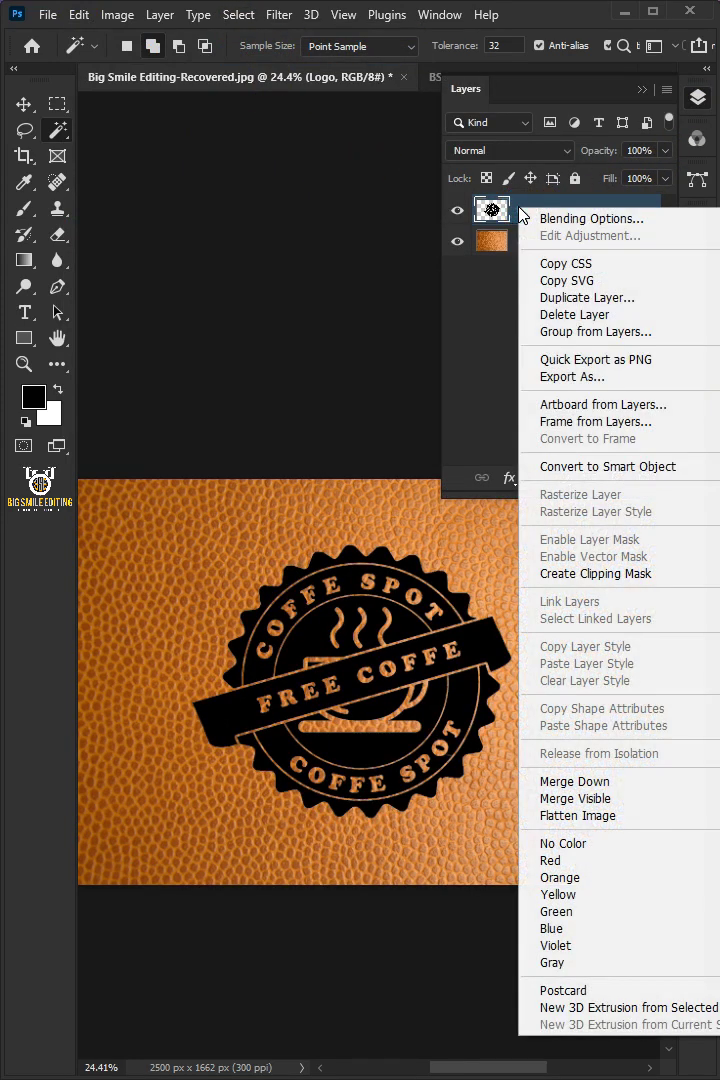
click(559, 467)
Apply a 1 px Gaussian Blur smart filter to the logo.
click(279, 15)
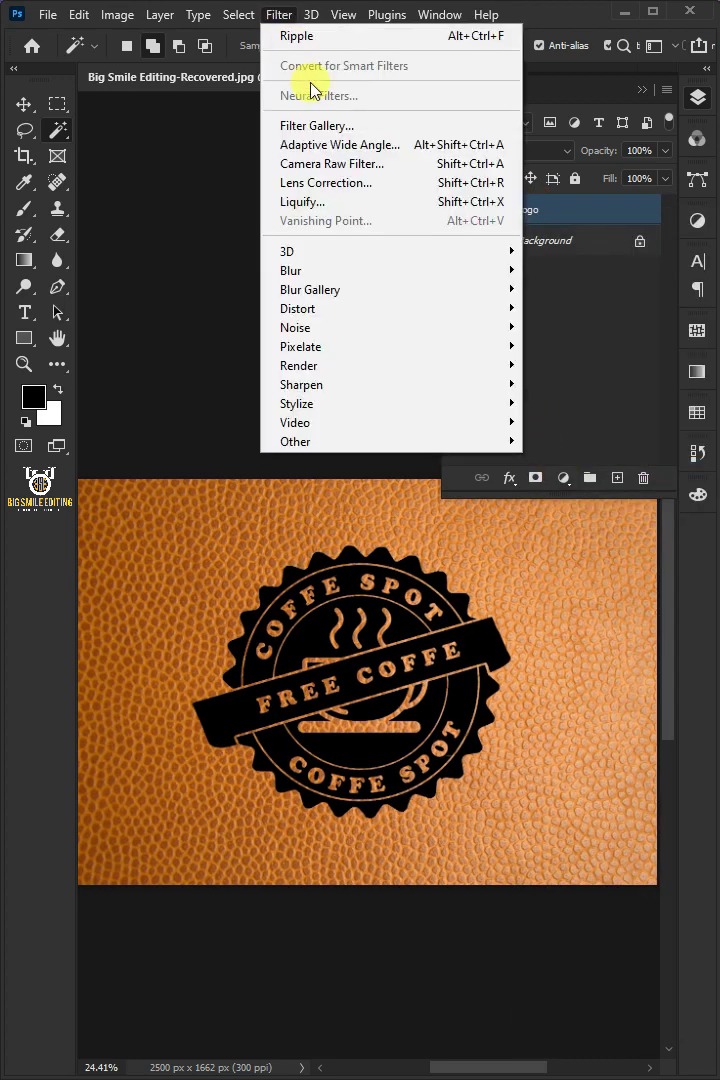
mouse_move(327, 271)
click(556, 345)
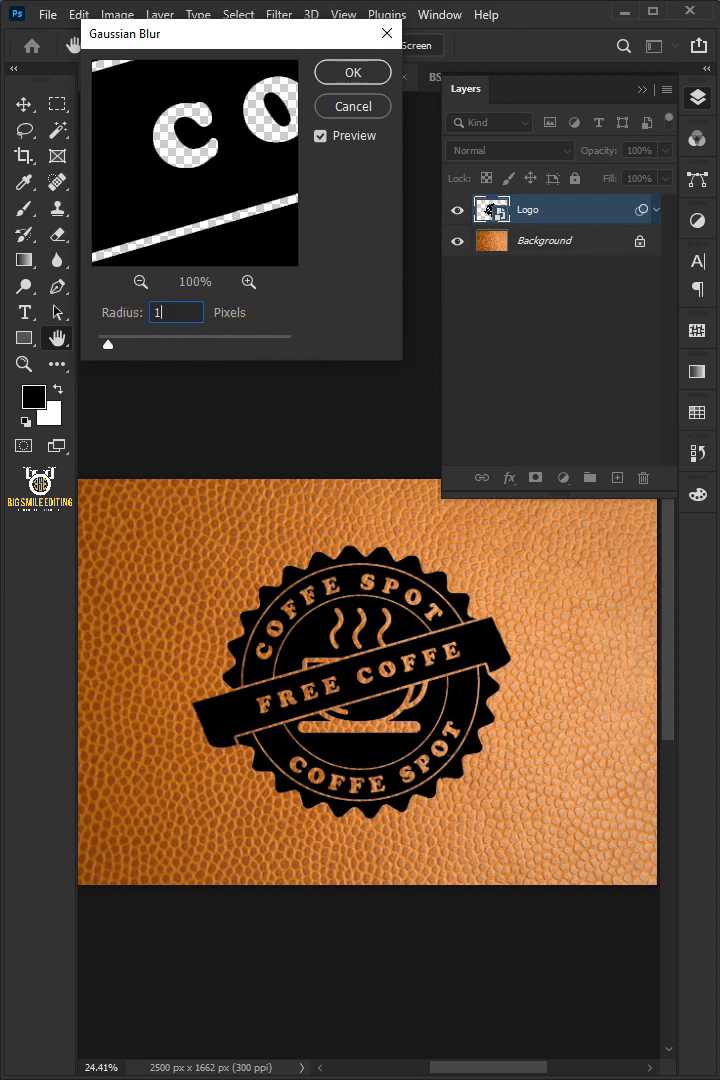
click(322, 70)
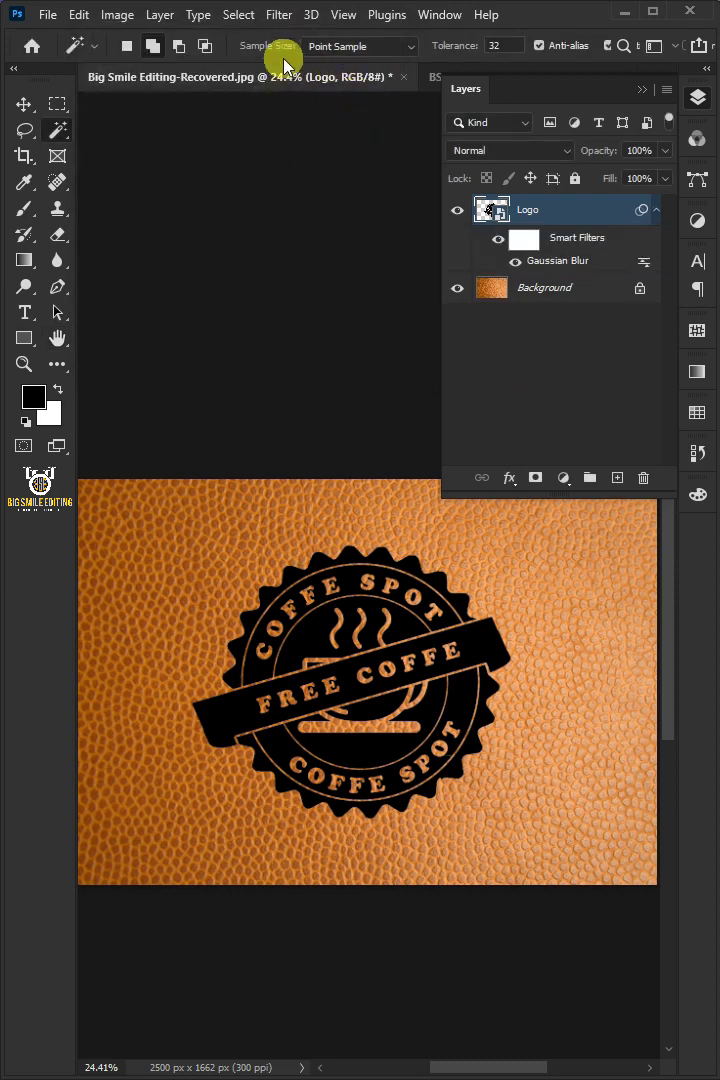
Apply a Ripple filter with amount -70 and Small size.
click(279, 14)
mouse_move(388, 299)
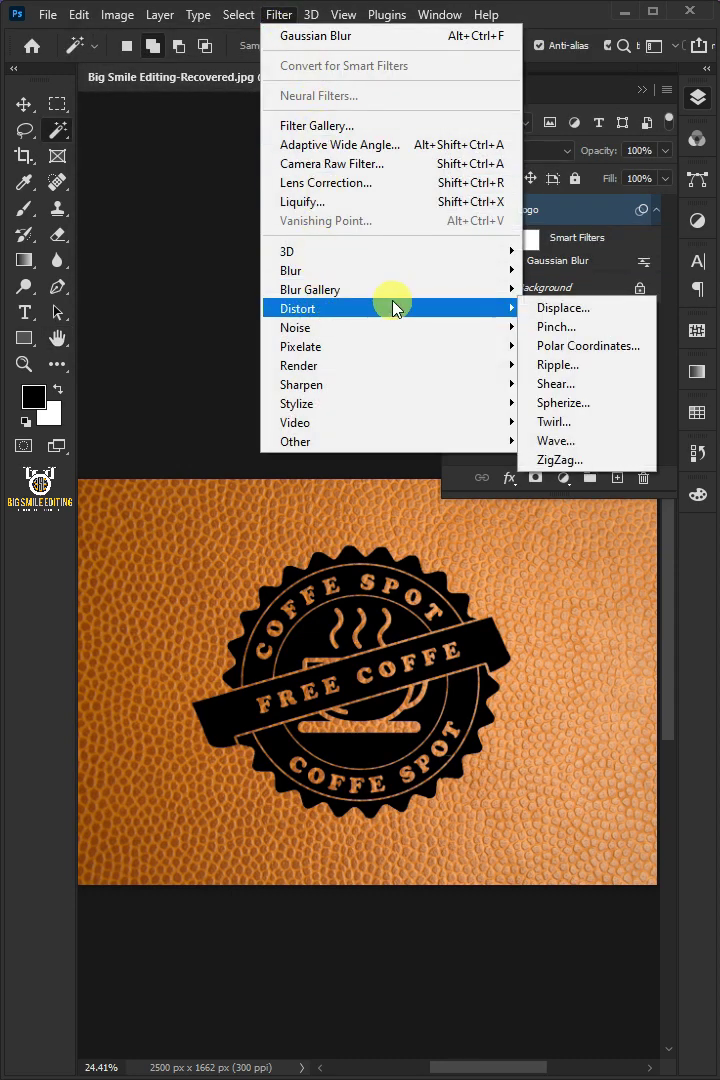
click(555, 364)
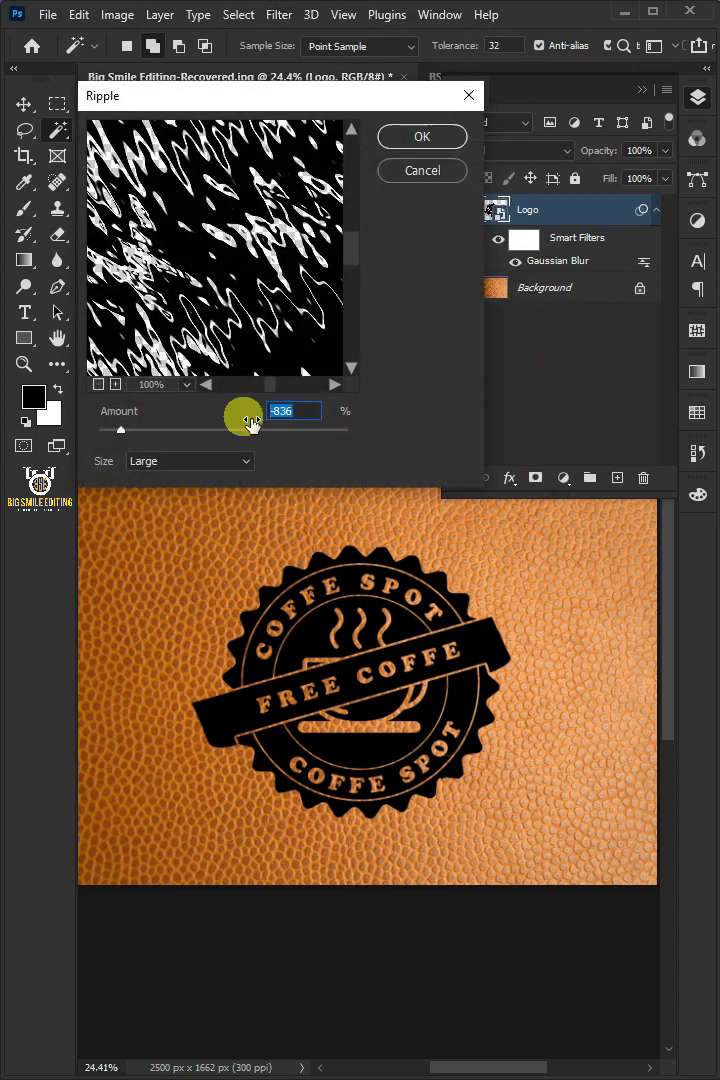
text(-70)
click(244, 461)
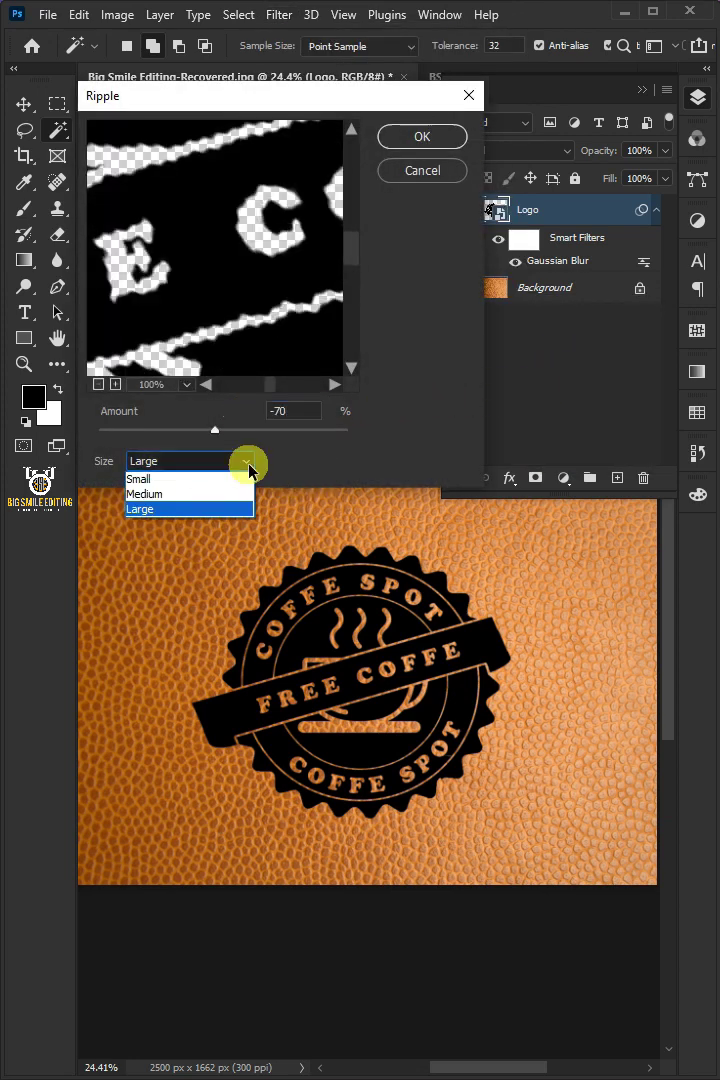
click(222, 480)
click(414, 137)
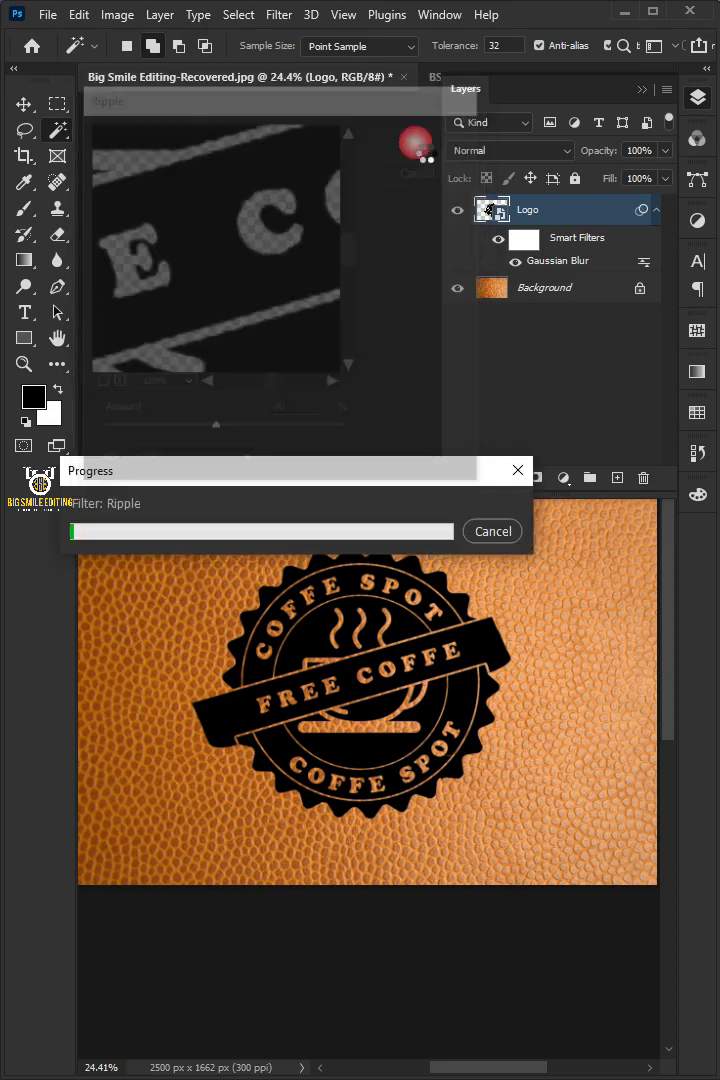
Convert Logo to a smart object, duplicate it with Ctrl+J and hide Logo copy.
right_click(527, 212)
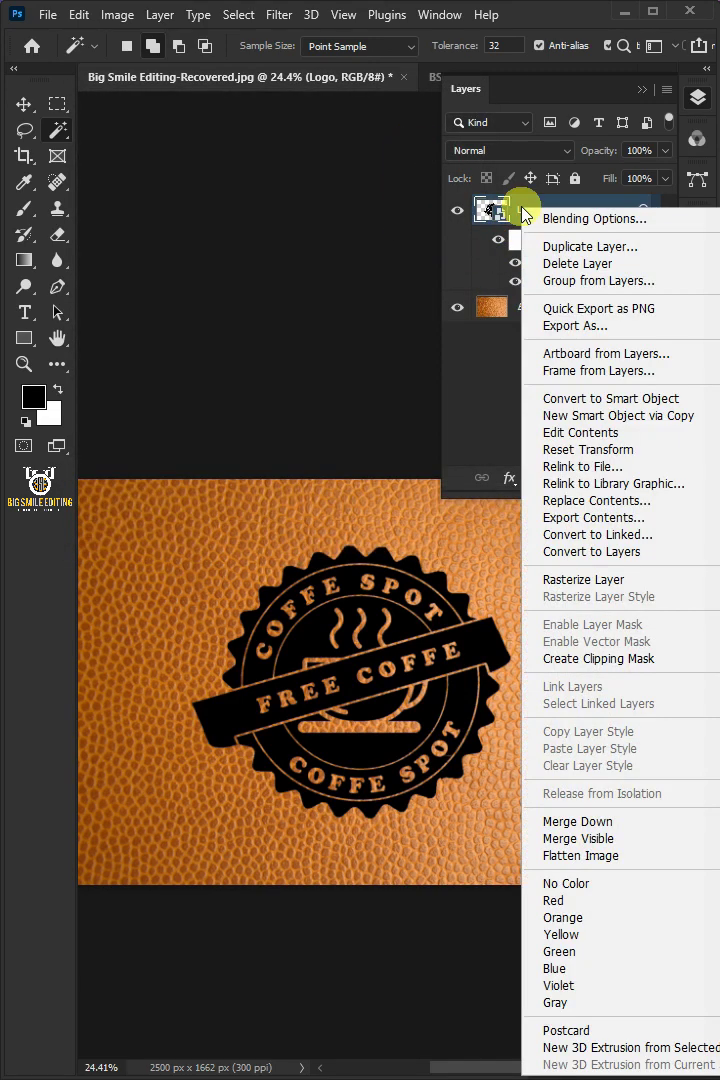
click(566, 399)
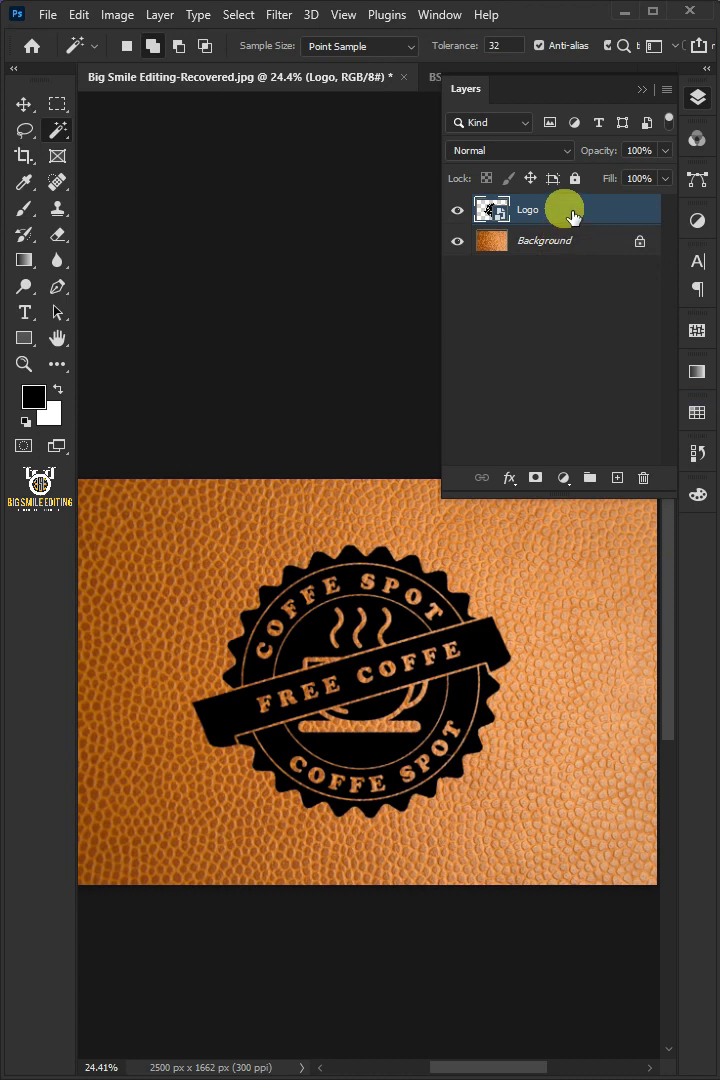
key(ctrl+j)
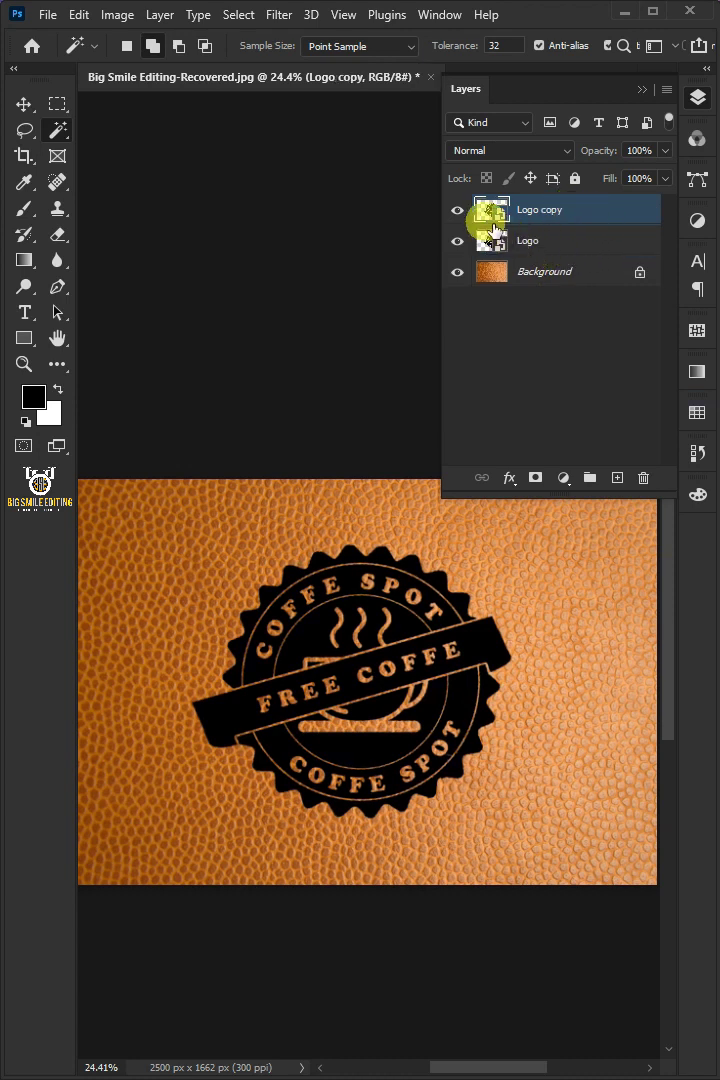
click(457, 210)
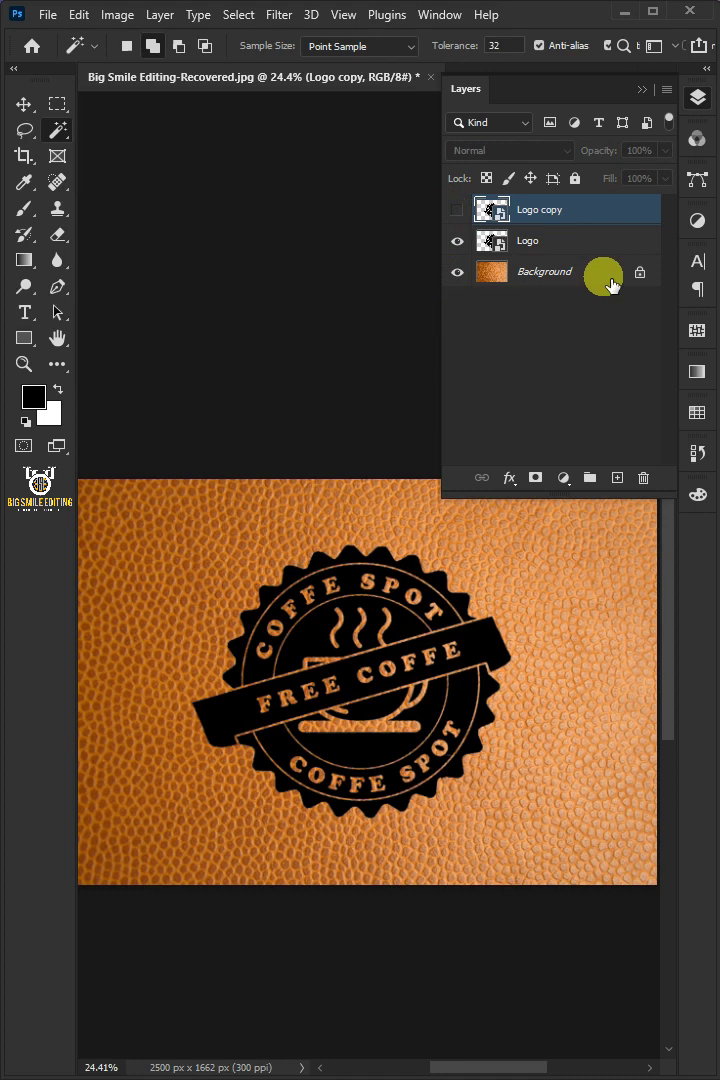
Set the Logo layer's Fill to 0%.
click(612, 244)
click(663, 187)
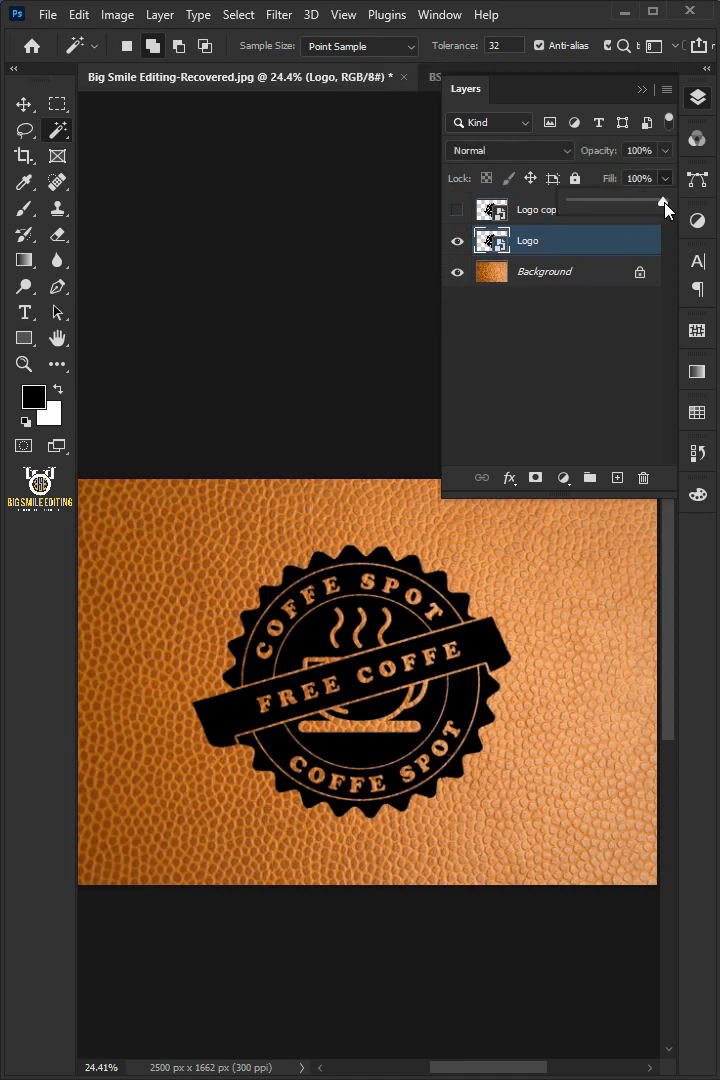
drag(666, 200, 571, 202)
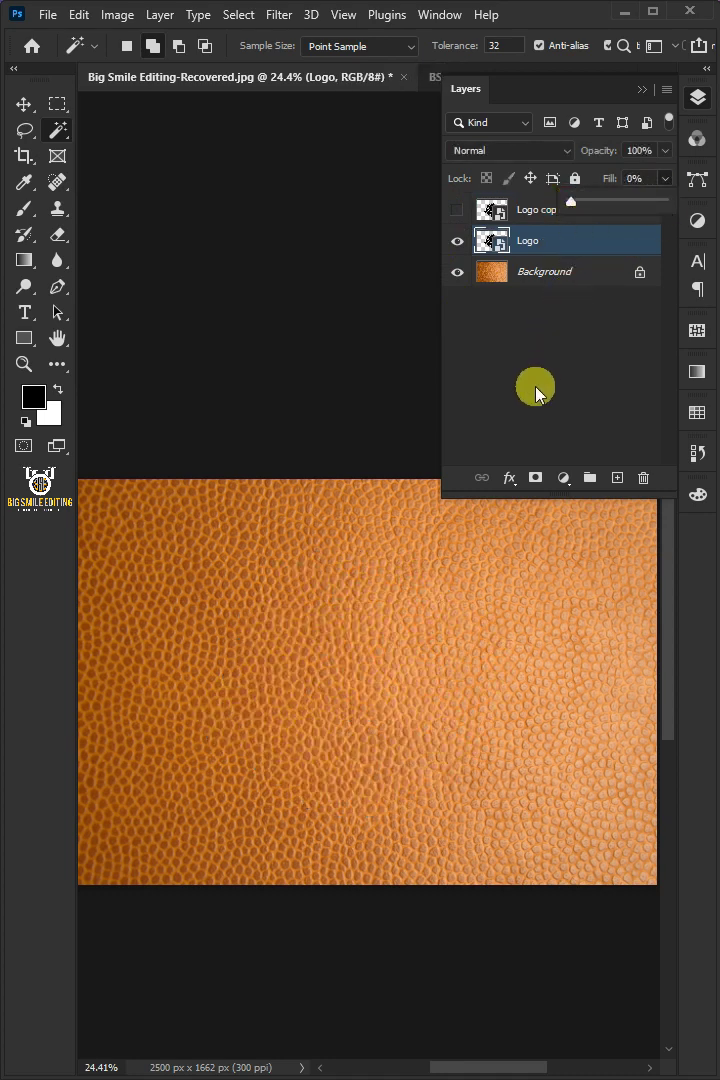
Enable a Smooth Outer Bevel on Logo with depth 80%, size 15 px and soften 10 px.
click(509, 478)
click(538, 503)
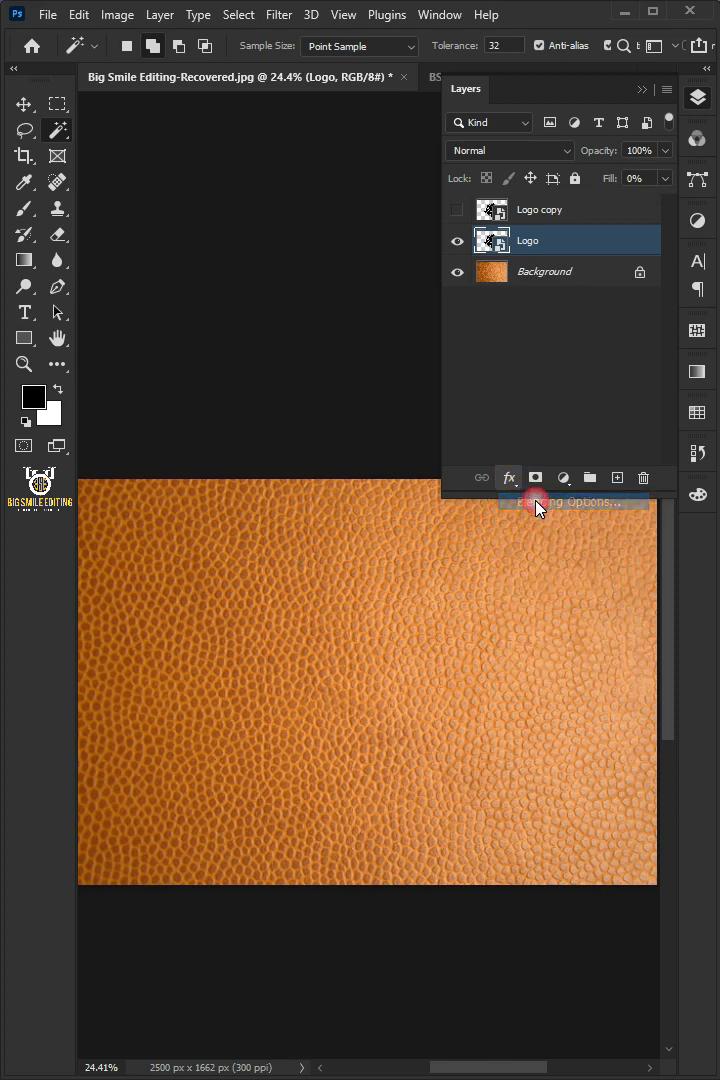
click(188, 121)
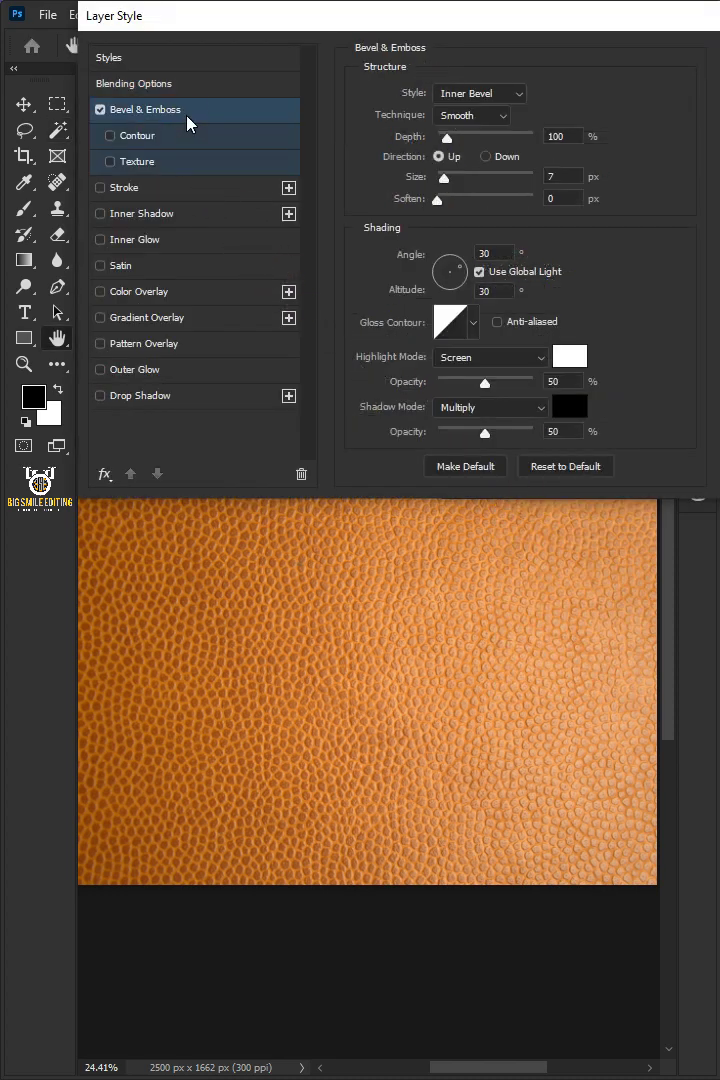
click(450, 93)
click(484, 111)
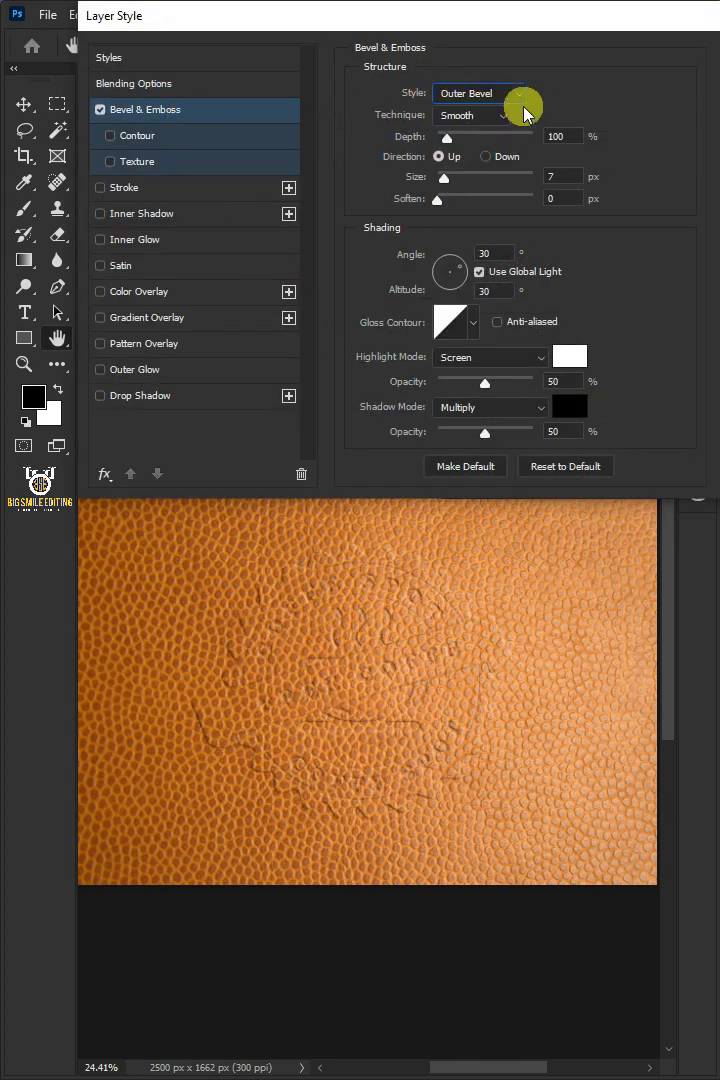
click(498, 115)
click(501, 124)
click(584, 146)
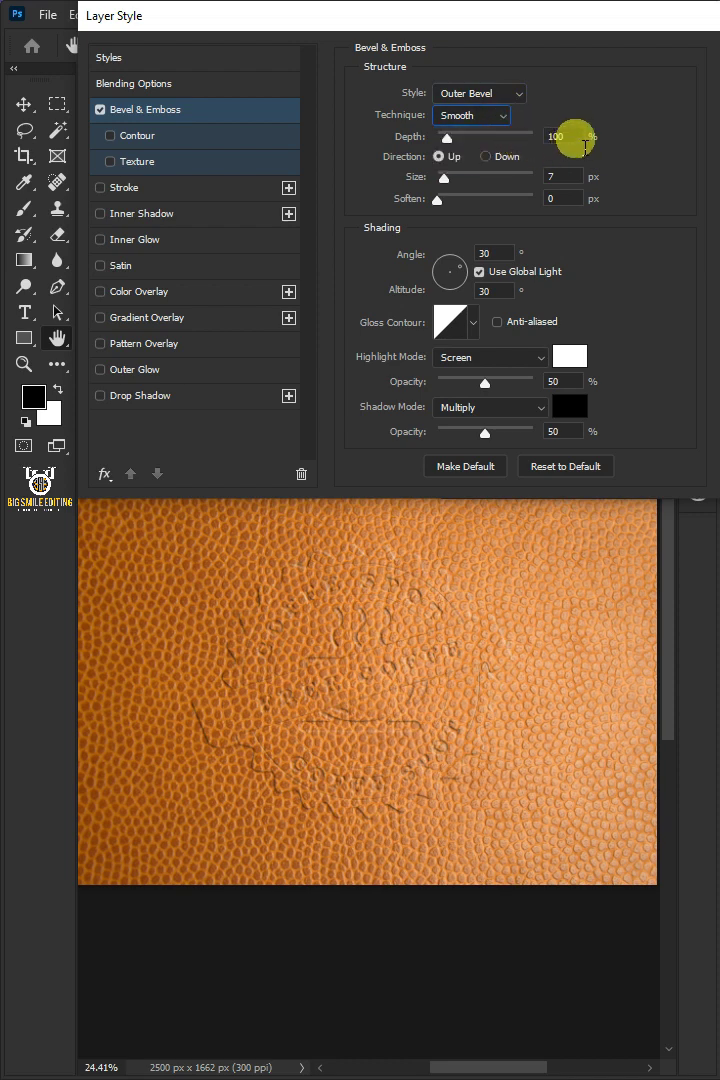
text(80)
click(561, 178)
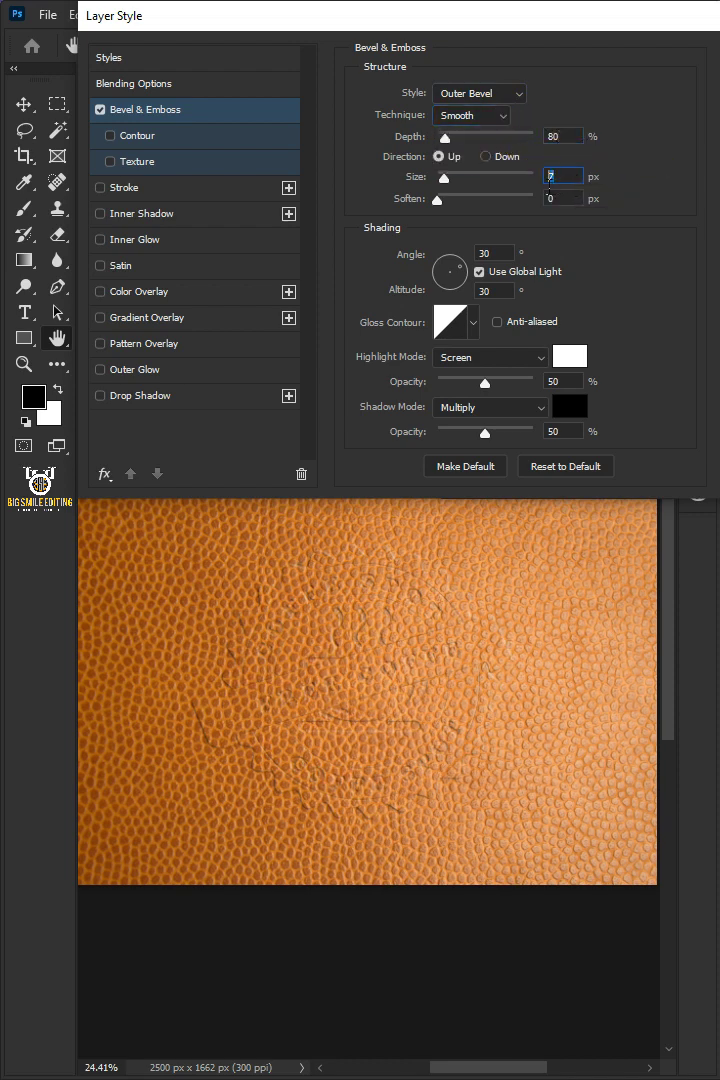
text(15)
key(Tab)
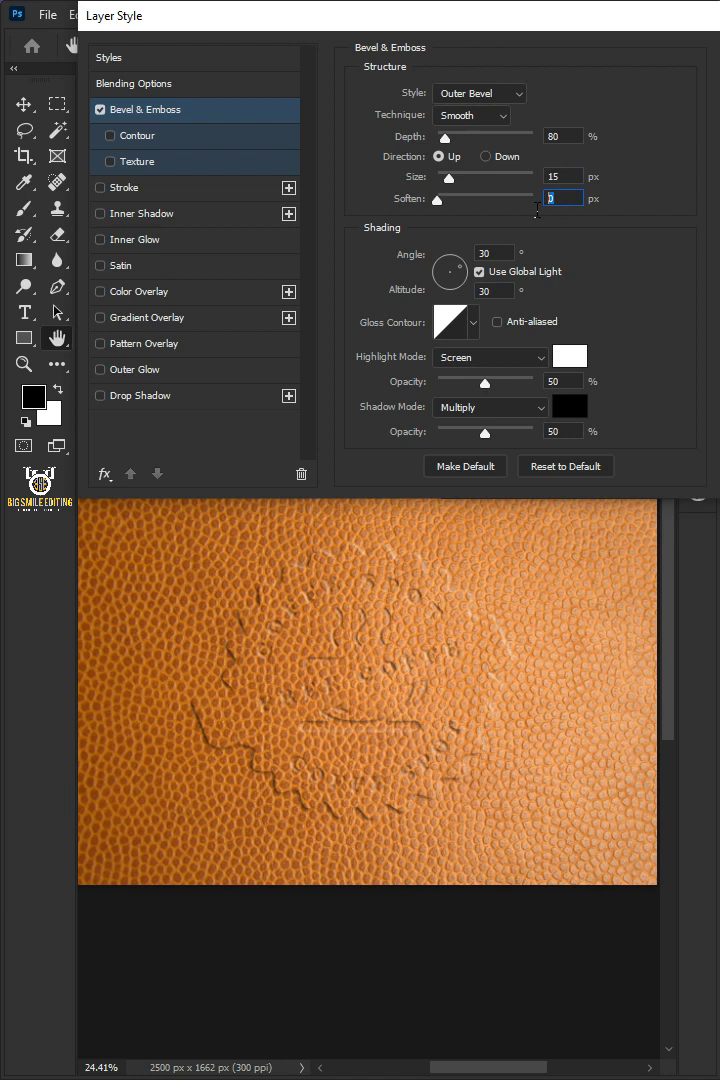
text(1)
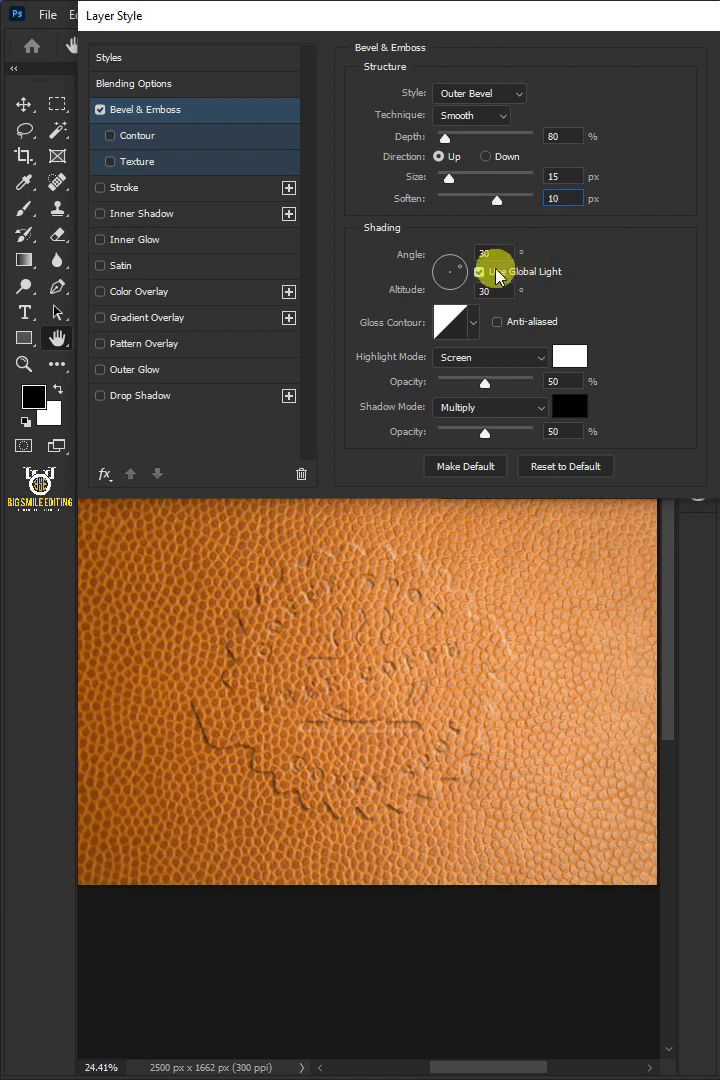
Set a local -120° angle, Linear gloss contour, Hard Mix highlights and 0% Multiply shadow.
click(479, 273)
click(451, 251)
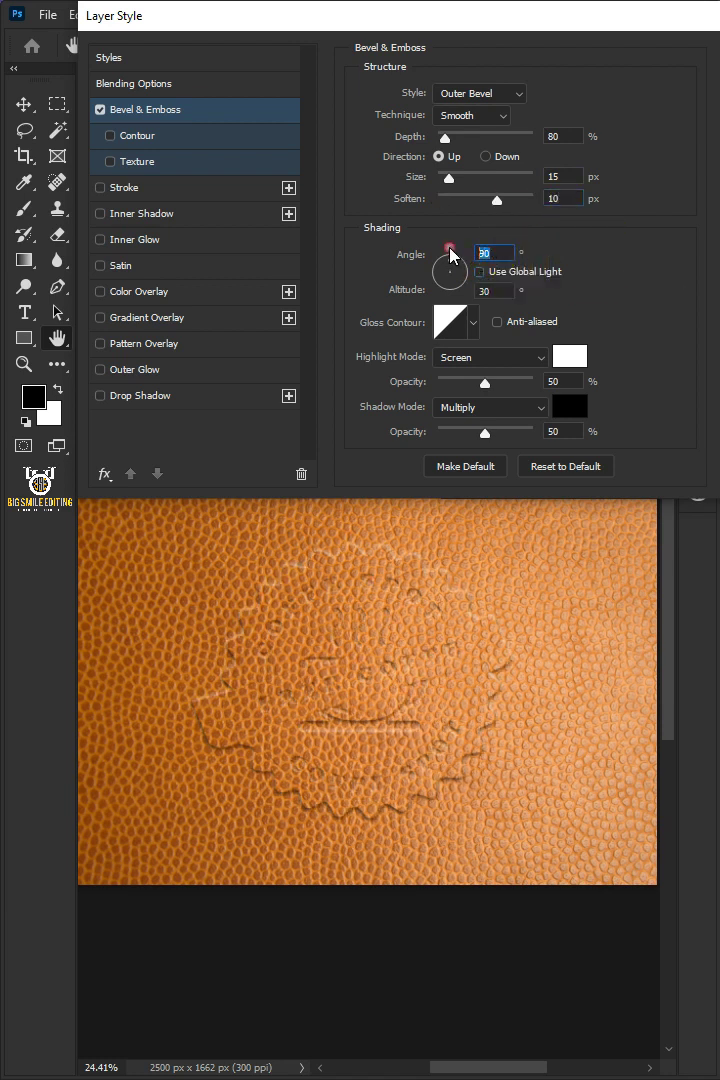
text(-120)
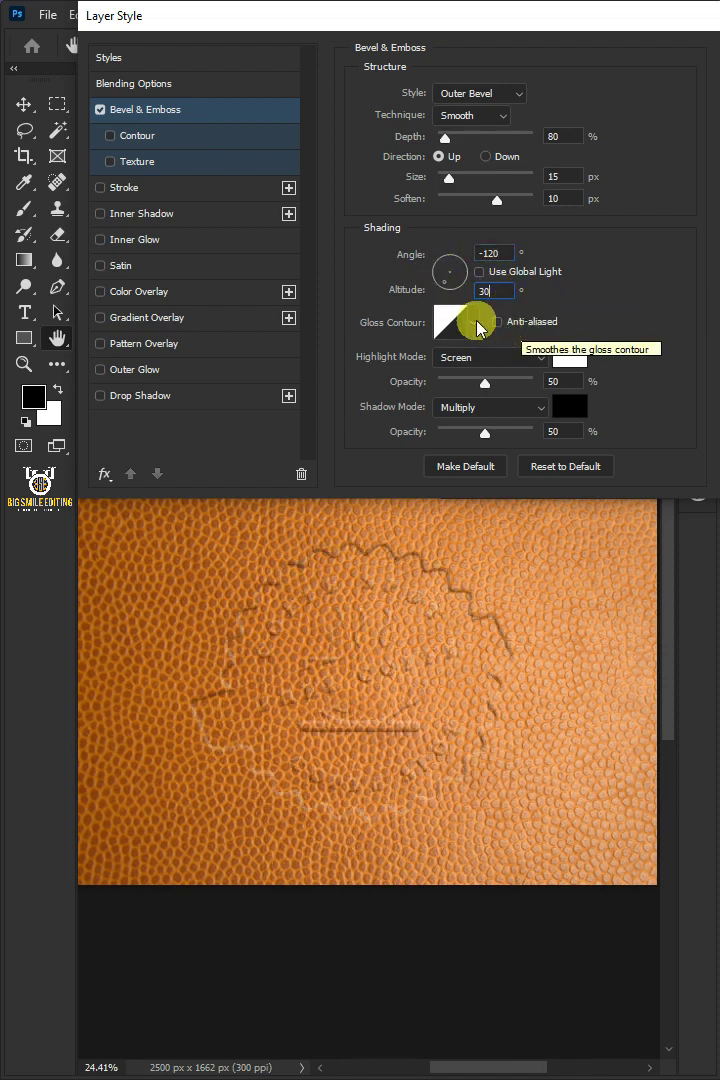
click(473, 322)
click(357, 372)
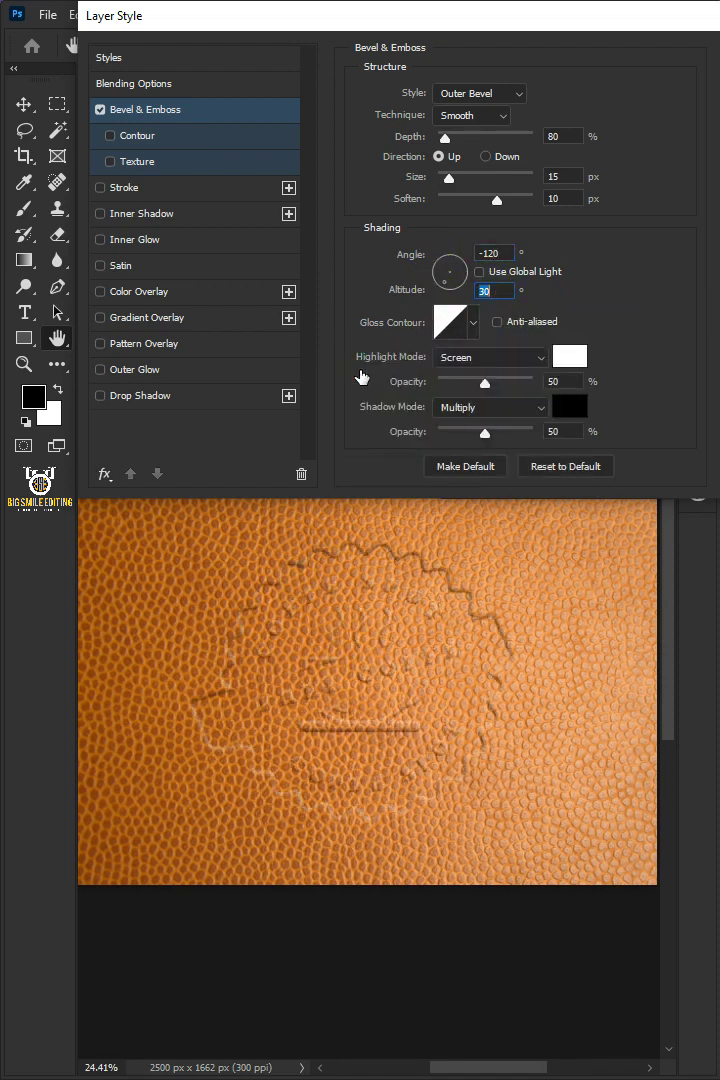
click(452, 358)
click(459, 689)
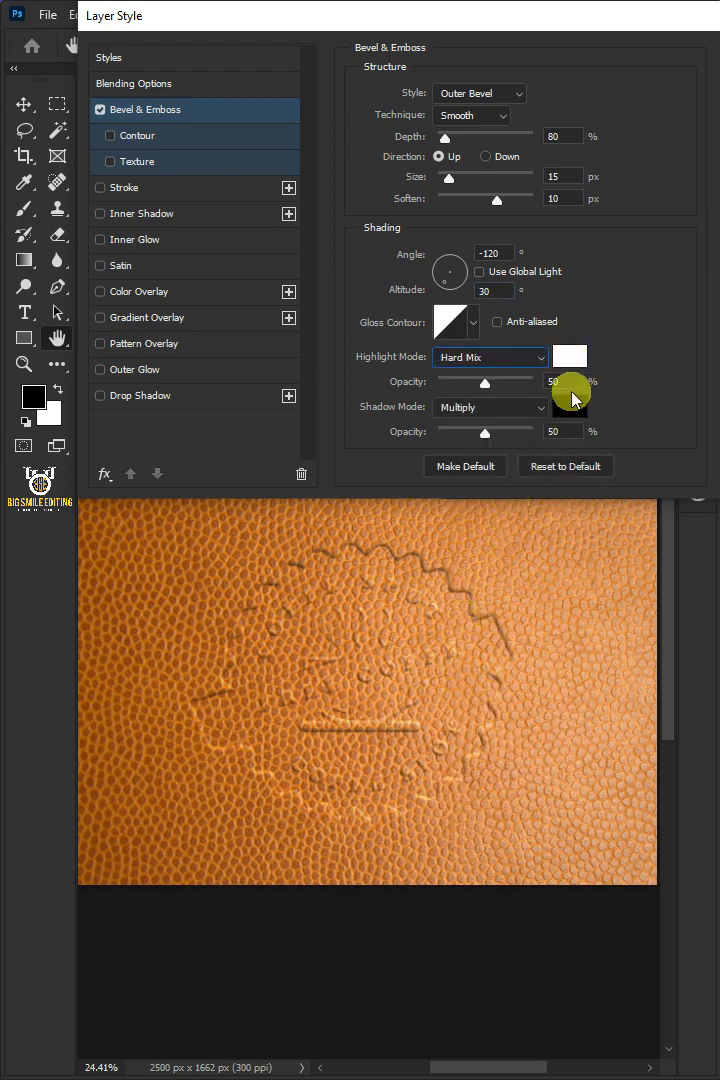
click(537, 408)
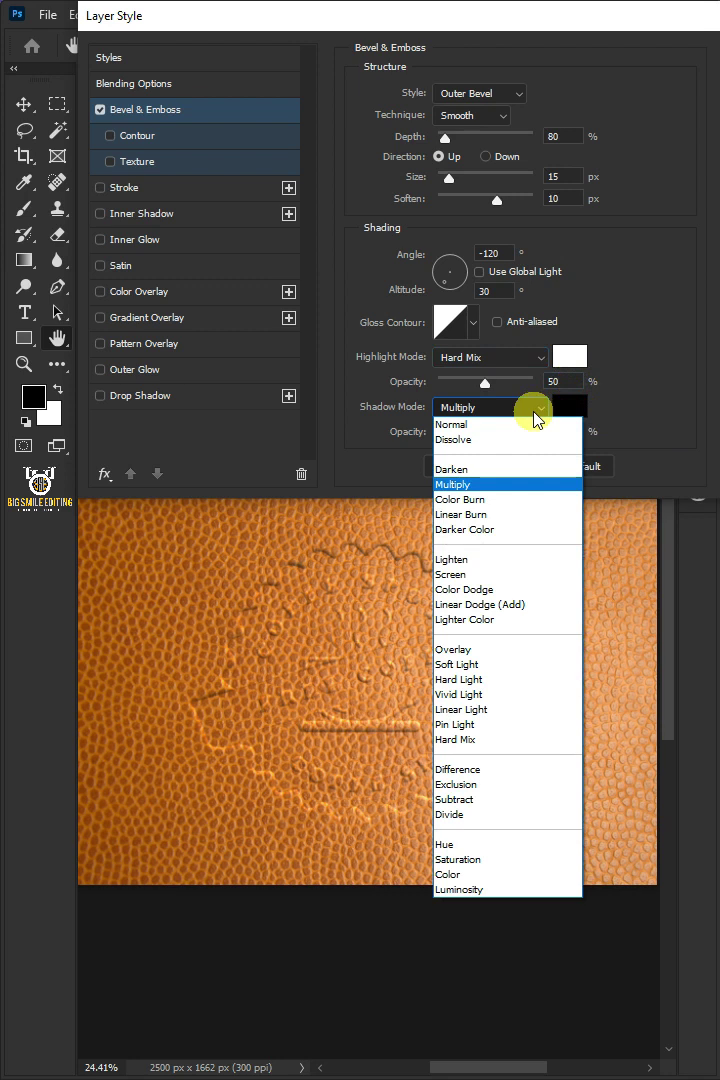
click(487, 488)
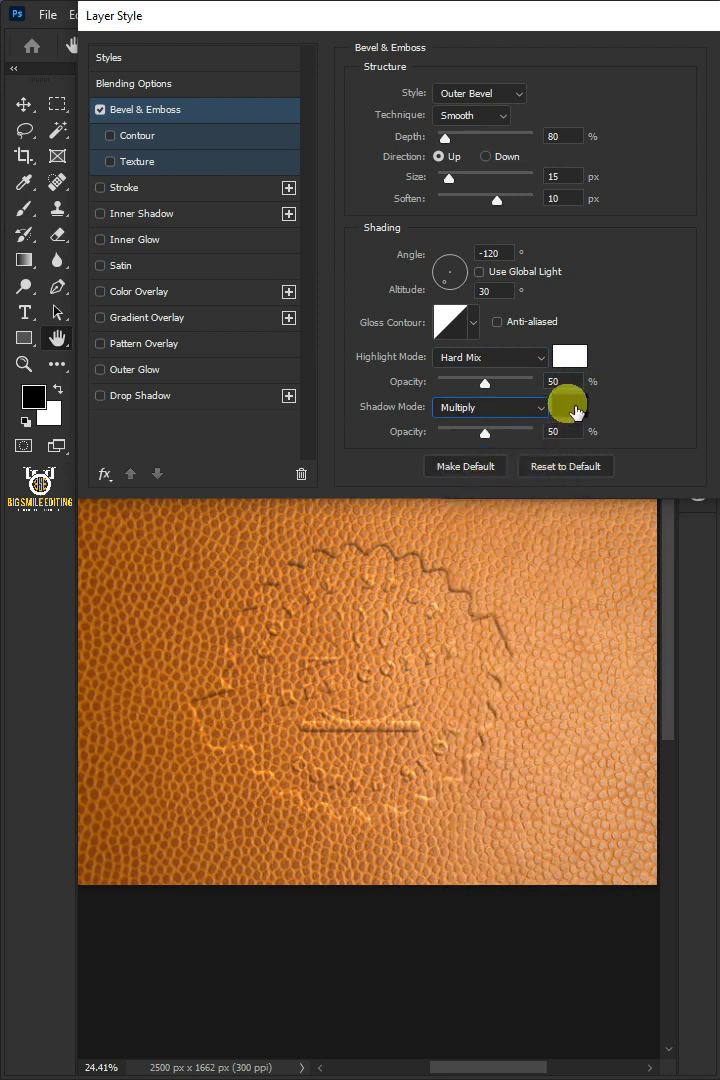
drag(486, 433, 417, 436)
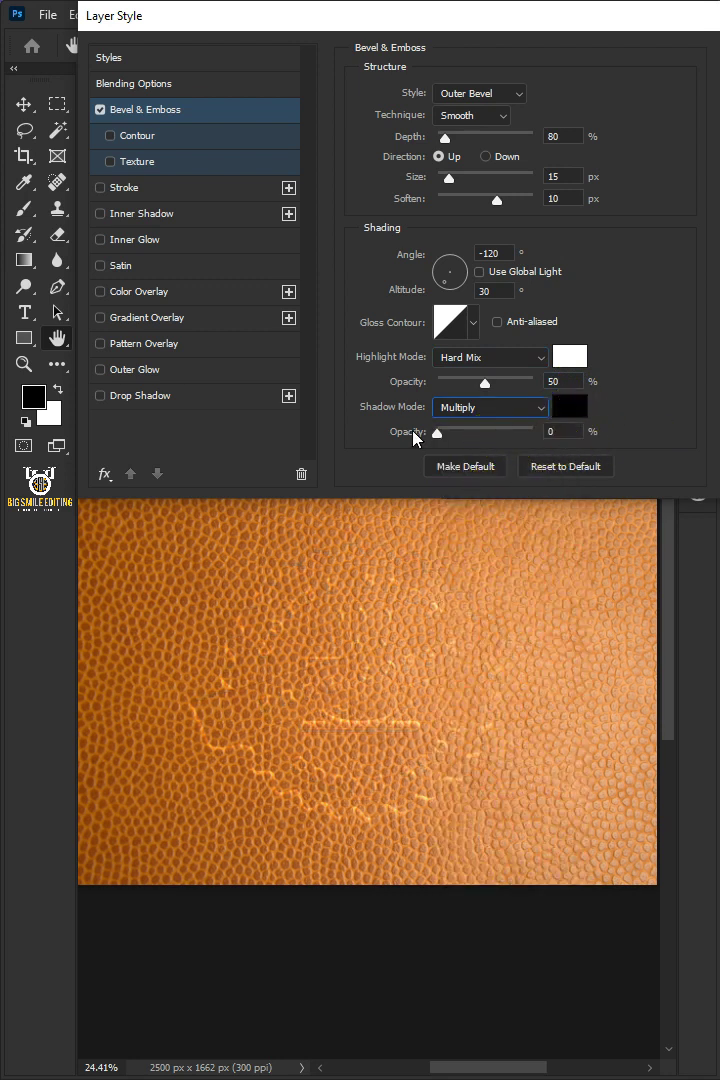
Add a 45% Multiply Gradient Overlay using the Black, White preset, Linear style, 60° angle.
click(414, 434)
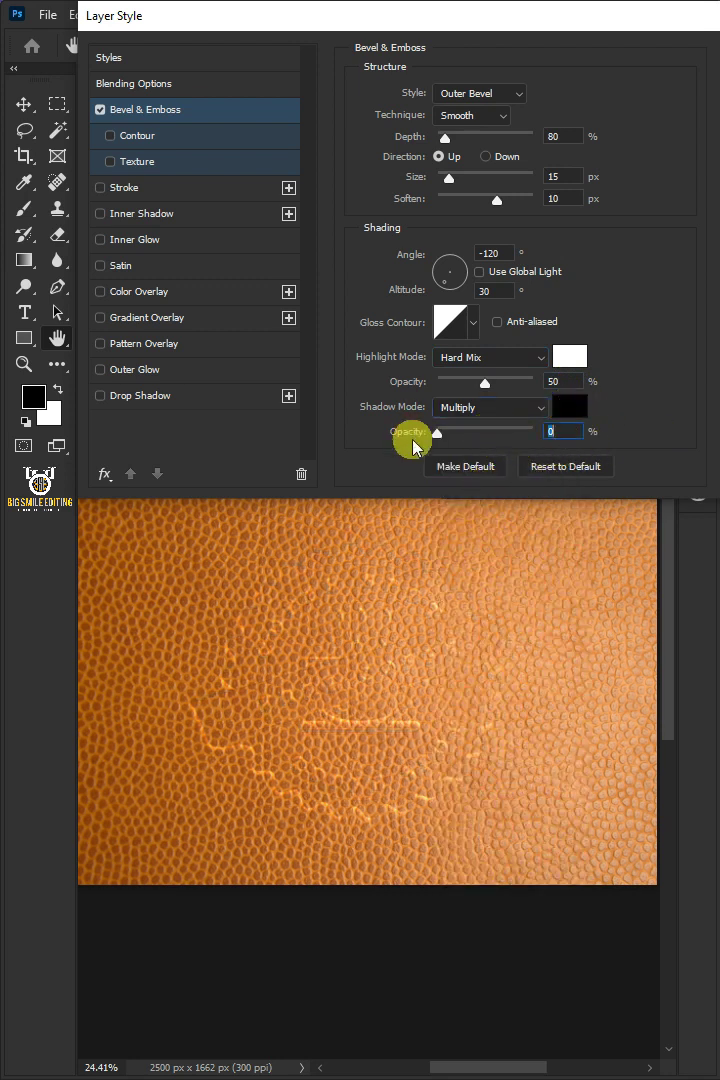
click(204, 318)
click(435, 95)
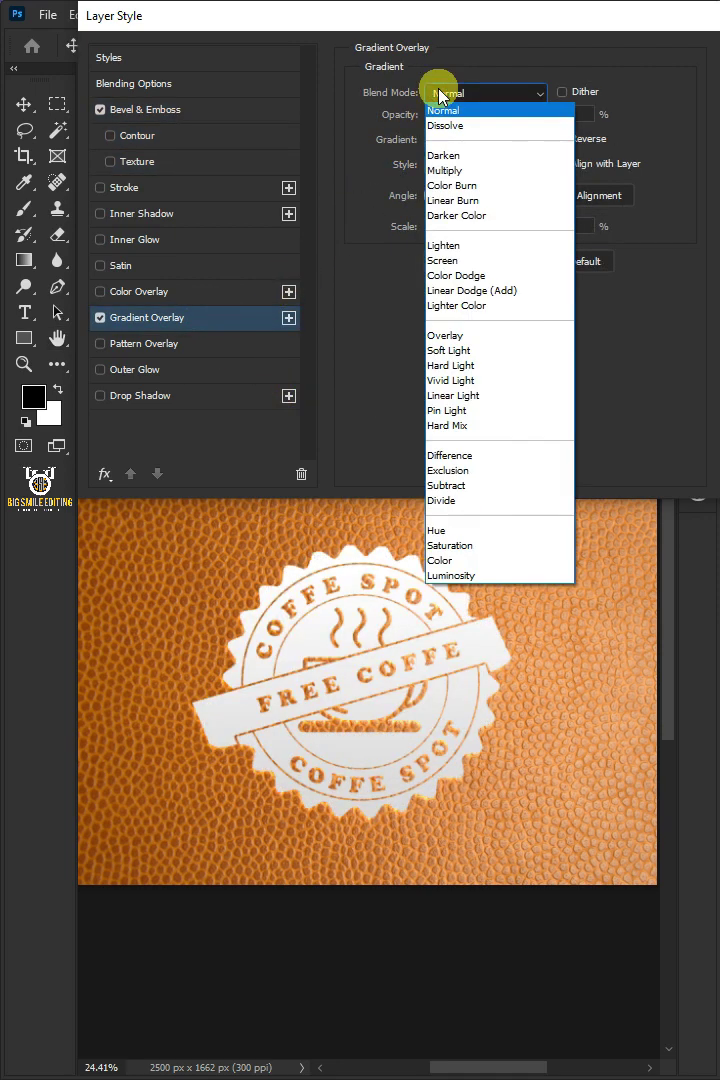
click(470, 168)
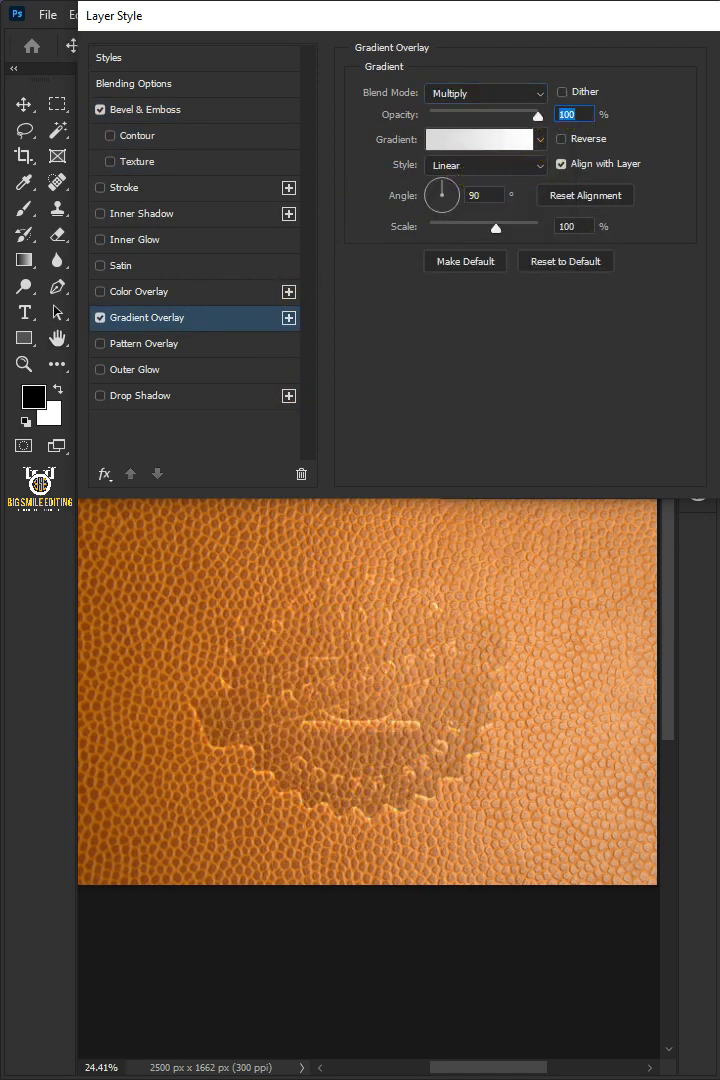
text(45)
click(513, 141)
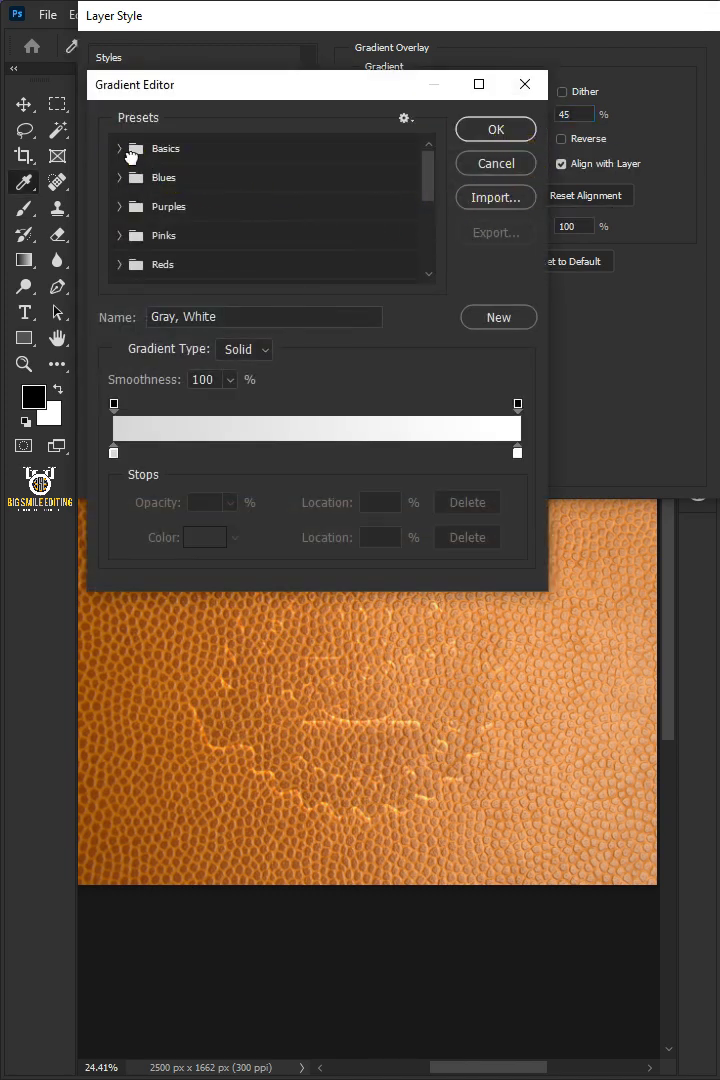
click(130, 152)
click(208, 179)
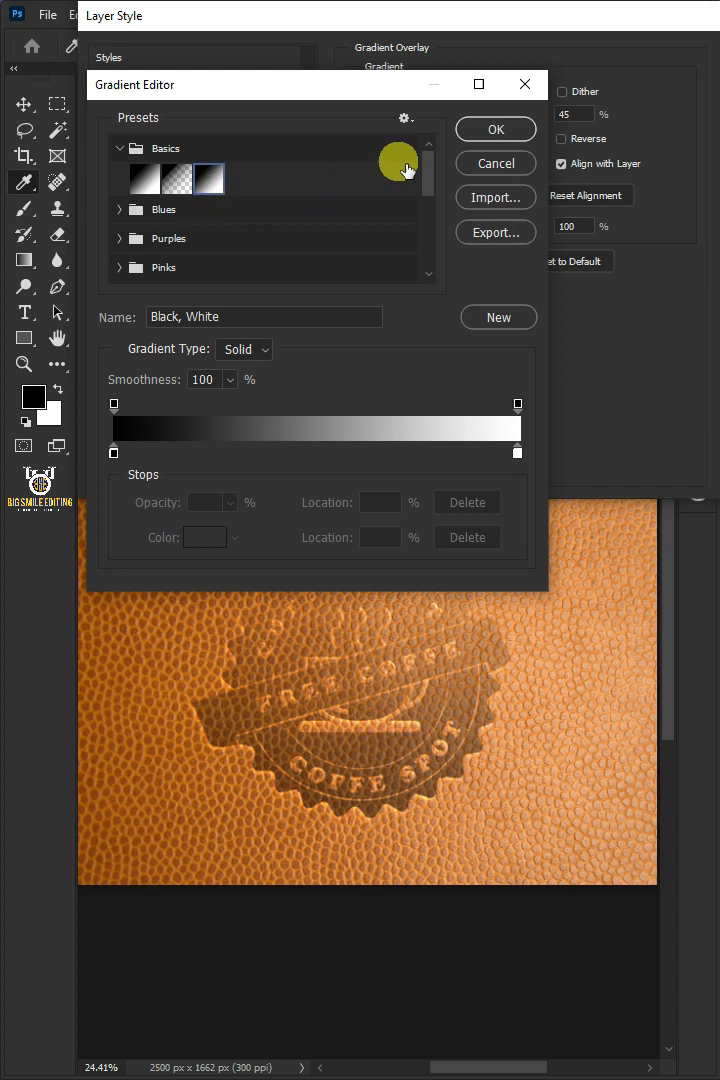
click(495, 129)
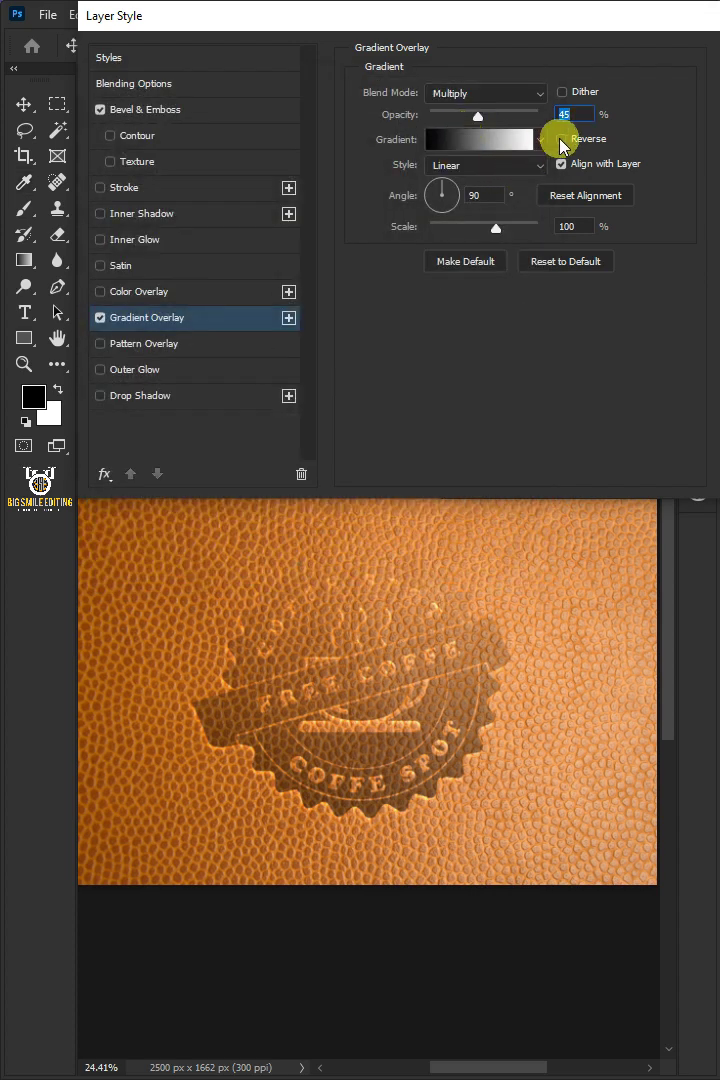
click(506, 165)
click(508, 166)
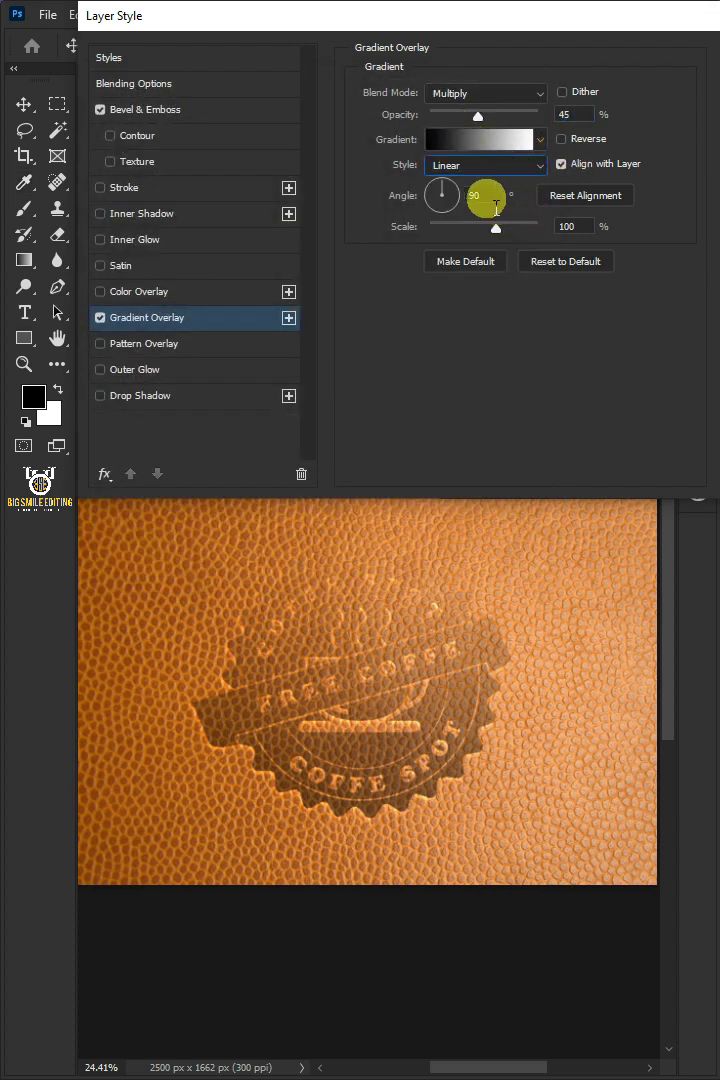
text(60)
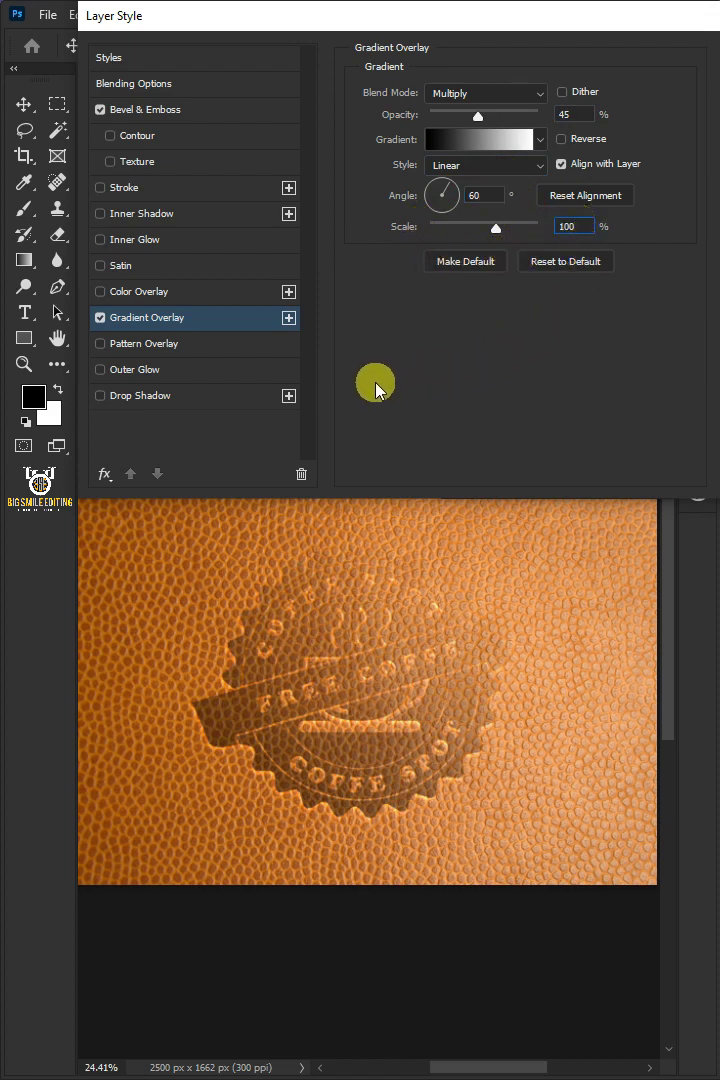
Enable a Drop Shadow in Overlay mode with colour ffffff.
click(240, 398)
click(444, 98)
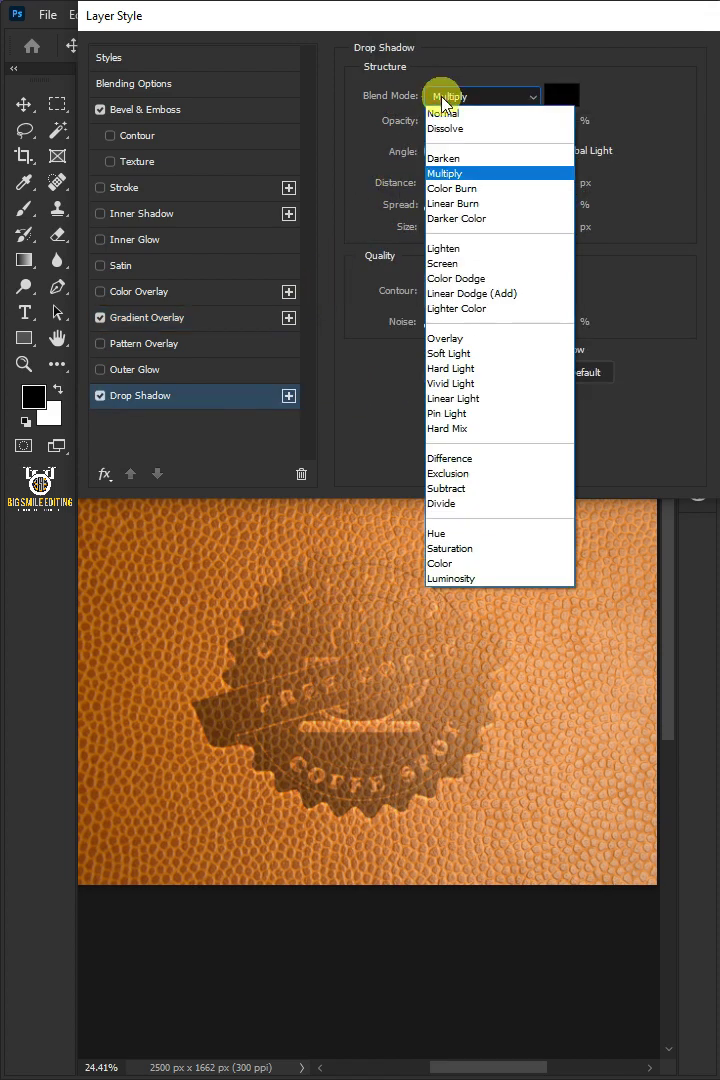
click(444, 338)
click(561, 96)
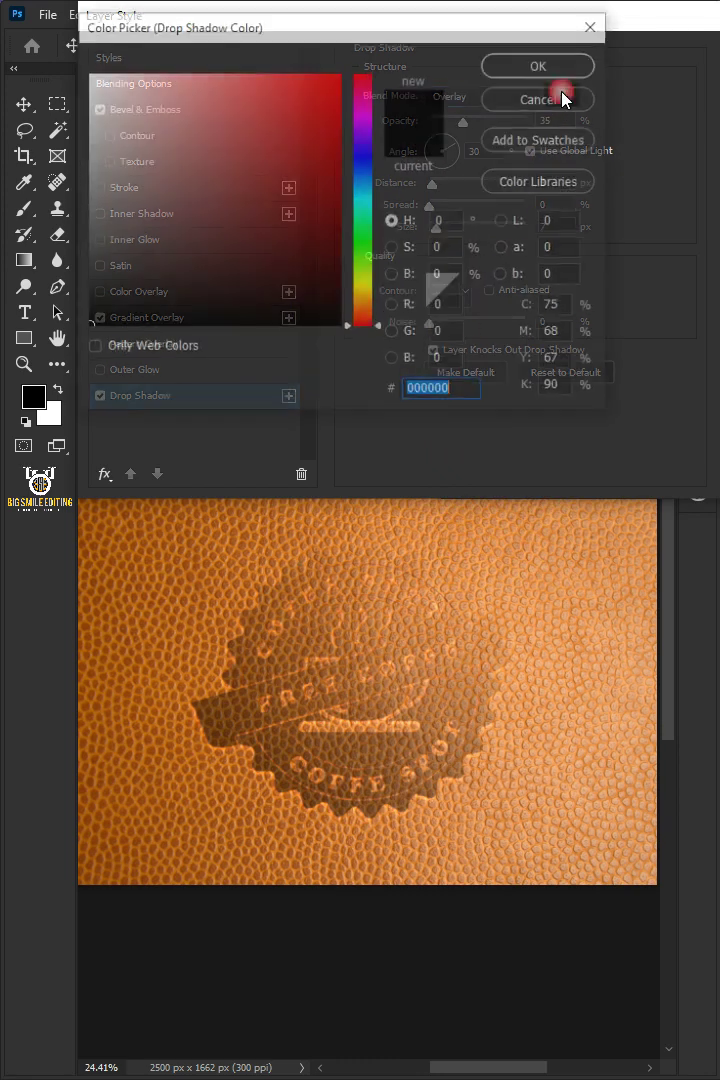
text(ffffff)
click(495, 64)
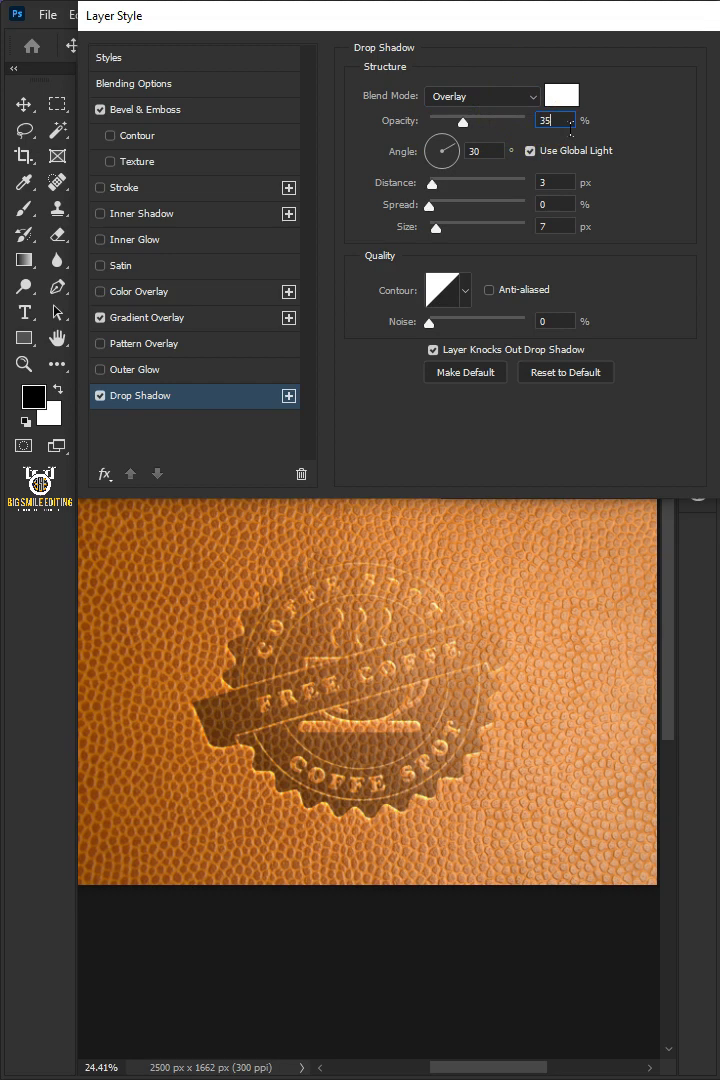
Give the shadow a local -135° angle, distance 25, spread 5, size 65, and apply the styles.
click(529, 152)
click(538, 183)
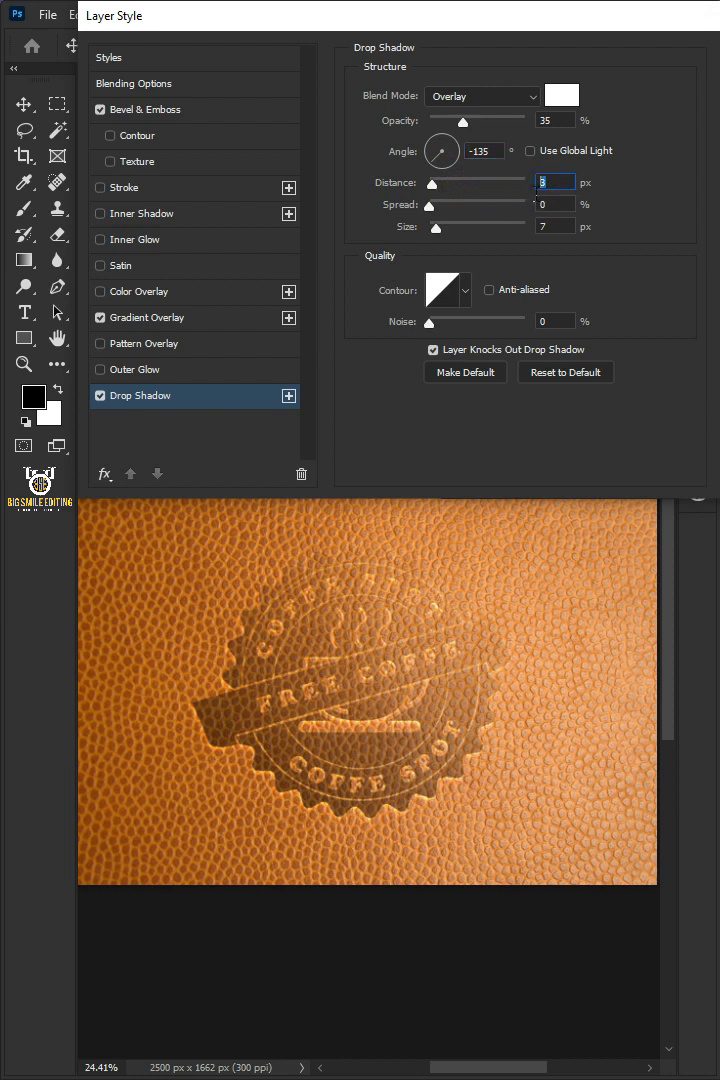
text(25)
click(552, 210)
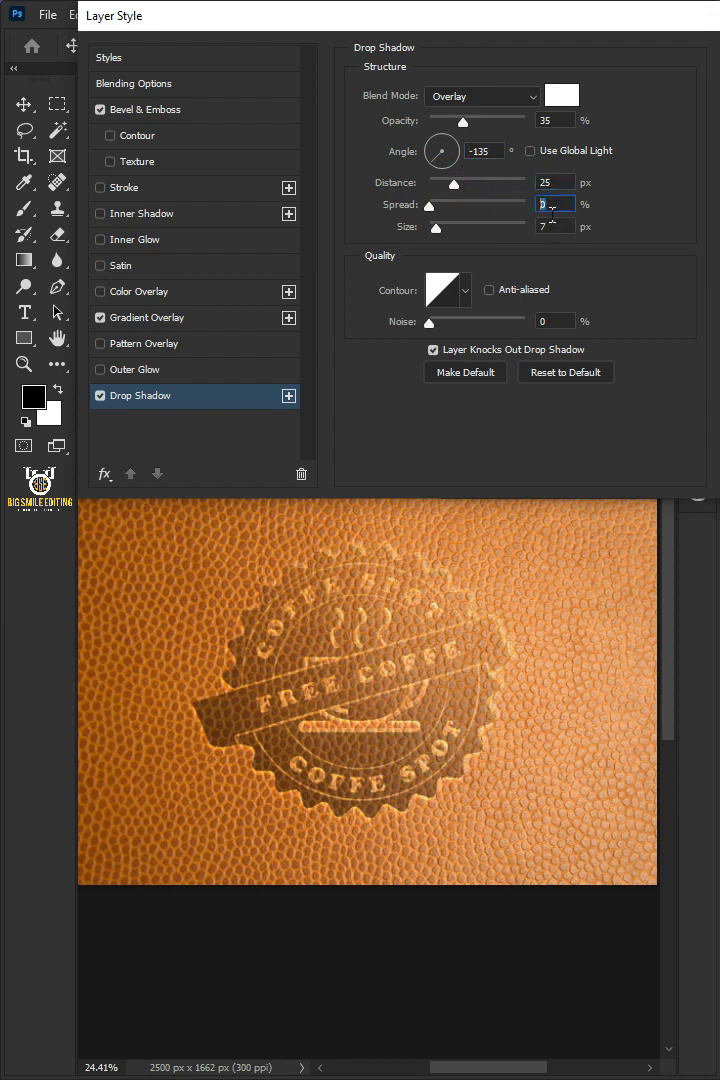
click(546, 228)
text(65)
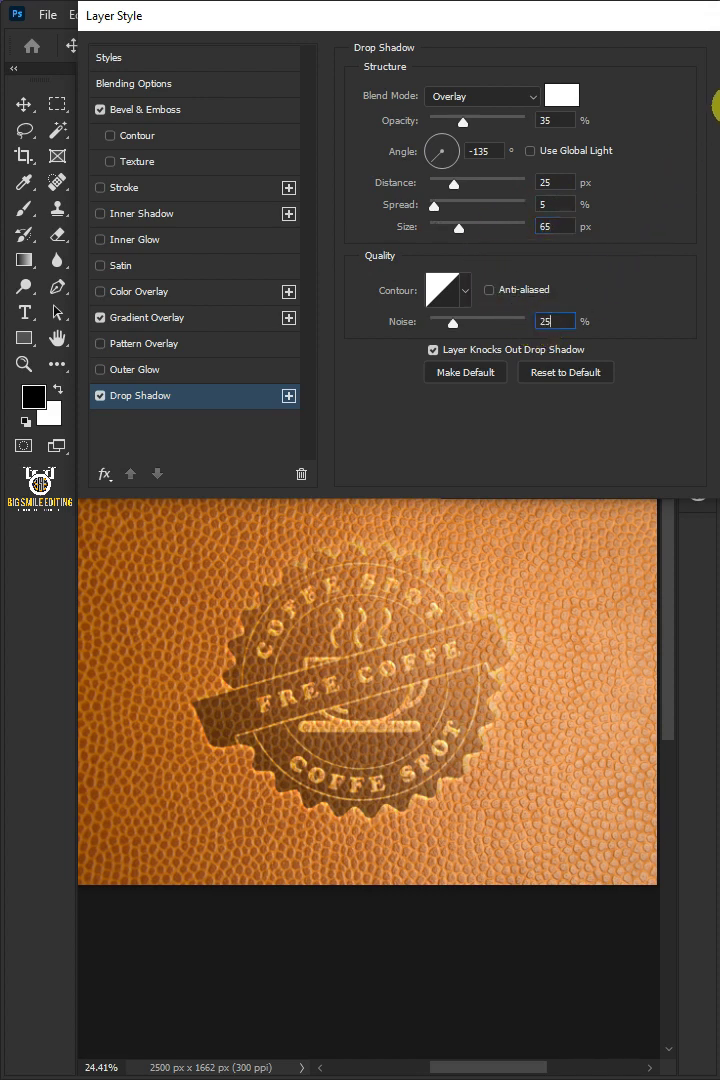
click(717, 102)
Show the Logo copy layer, set its Fill to 0% and open its Blending Options.
click(578, 212)
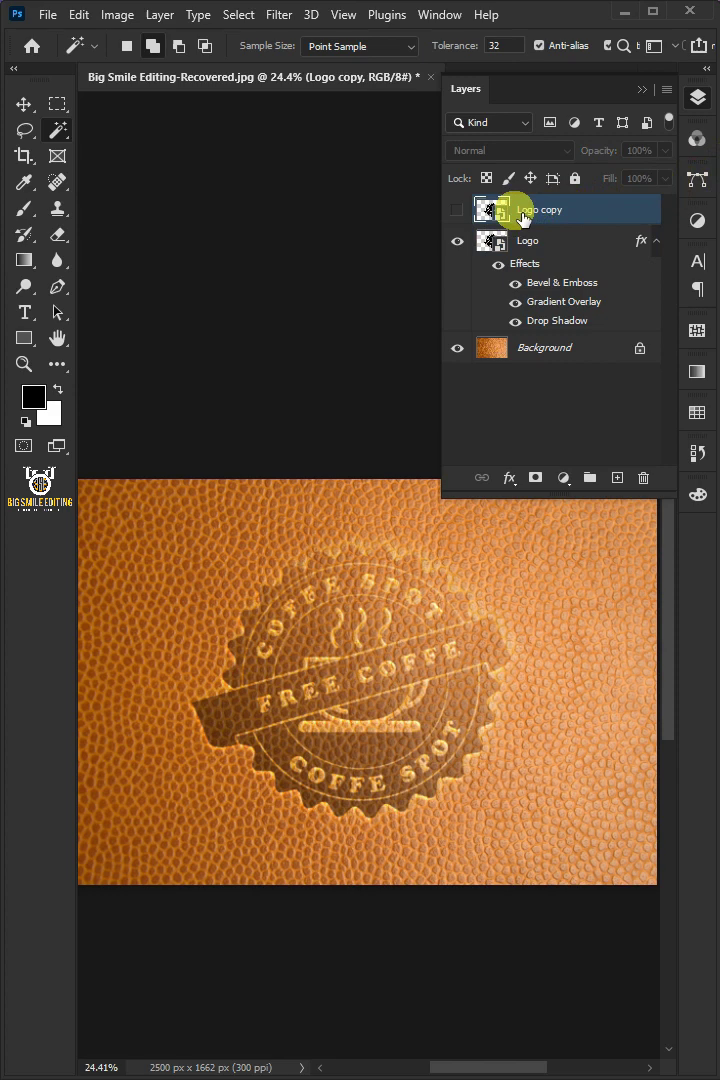
click(458, 211)
click(665, 178)
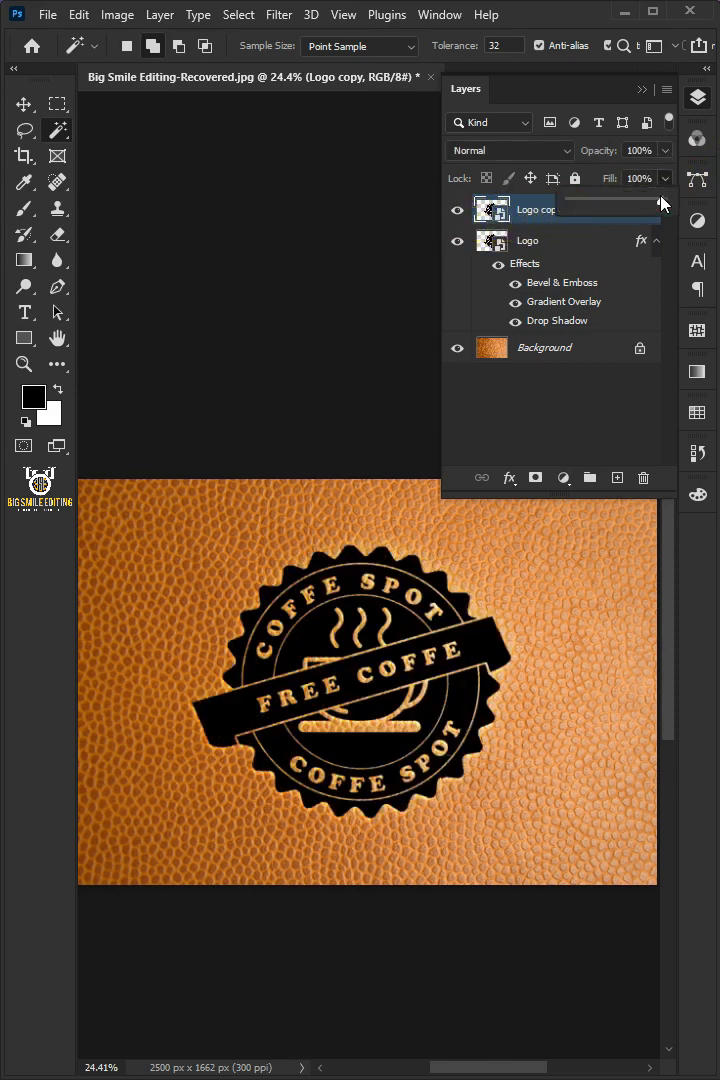
drag(577, 210, 563, 212)
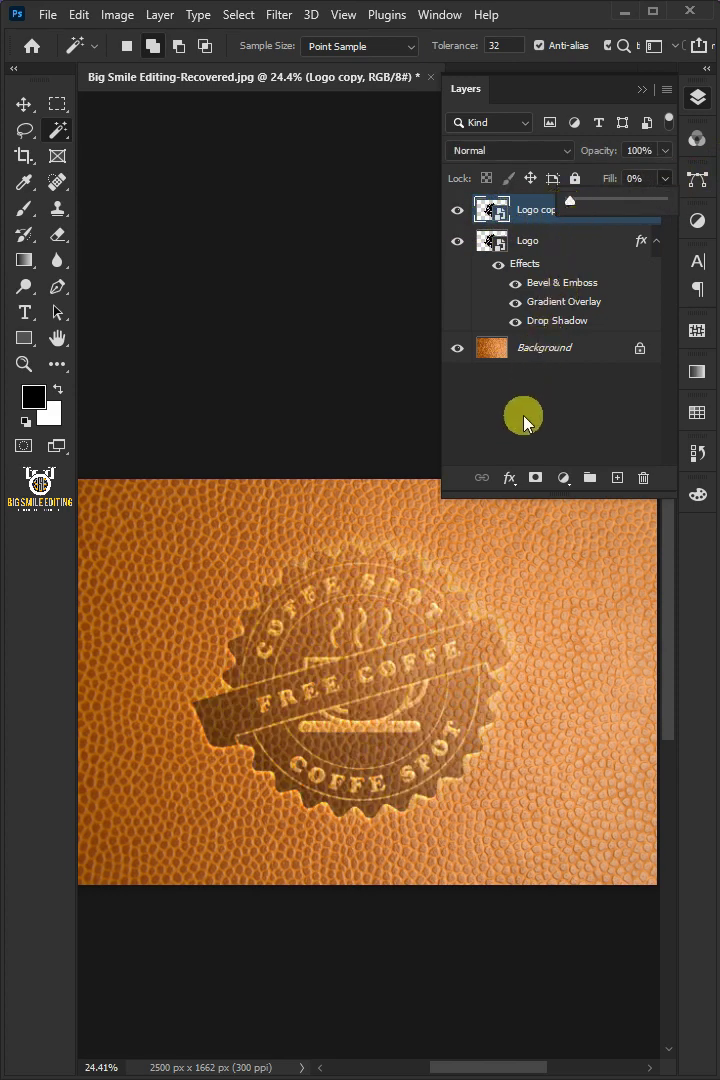
click(511, 478)
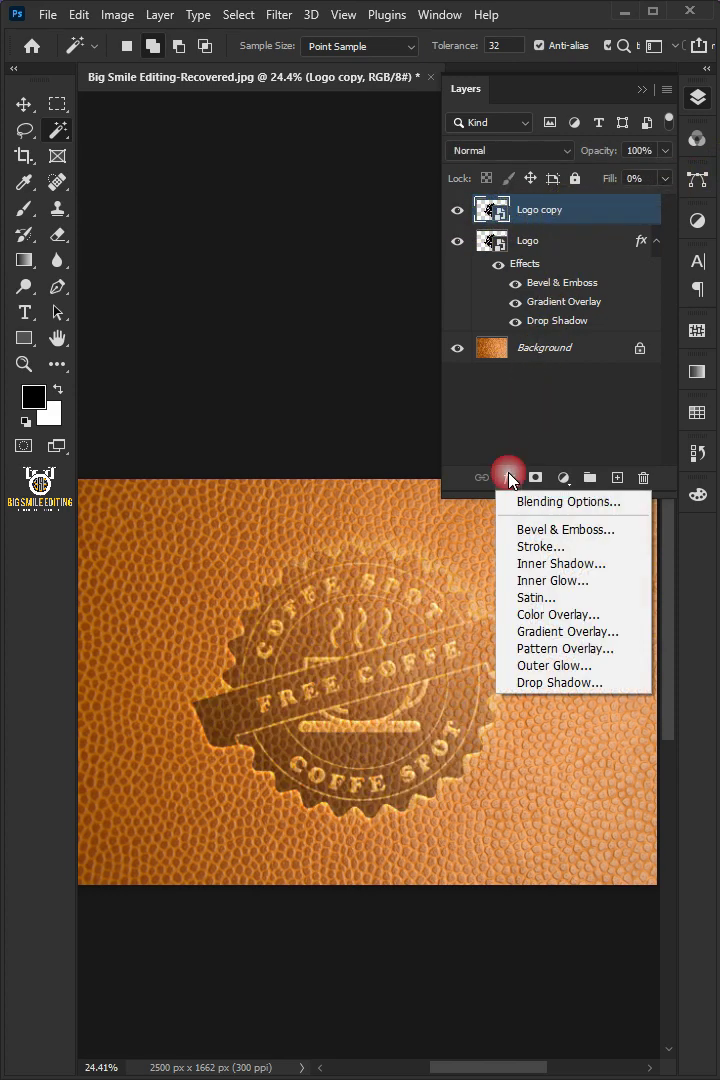
click(558, 508)
Enable a Smooth Pillow Emboss: depth 255%, size 10, soften 12, angle 60, altitude 40.
click(212, 108)
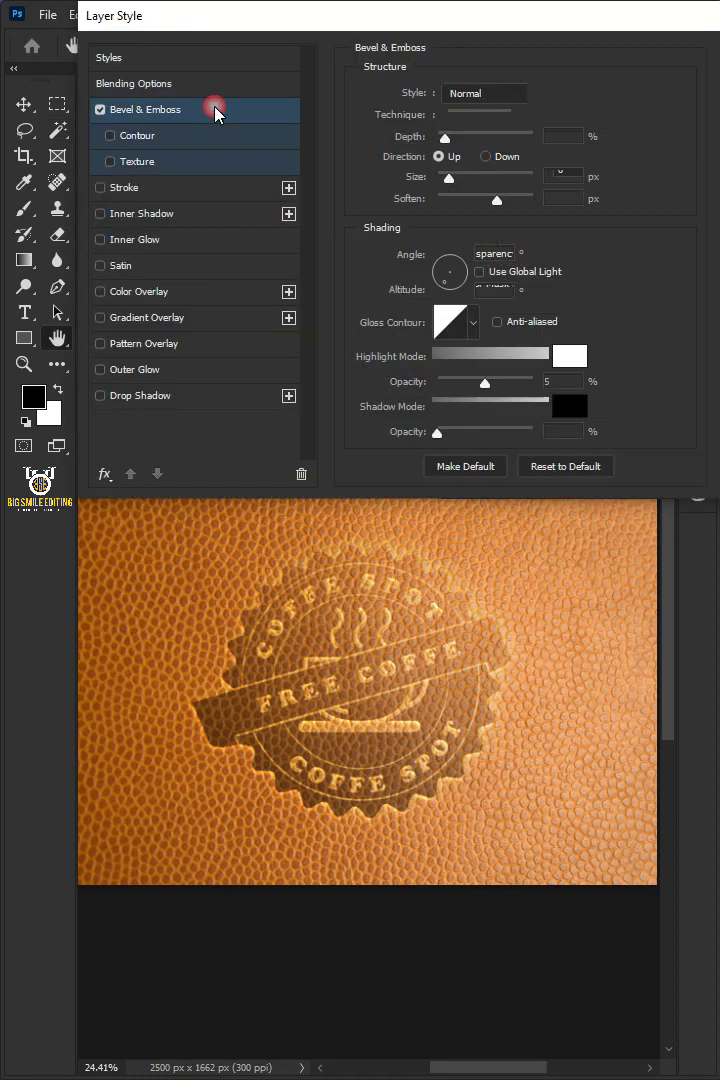
click(455, 93)
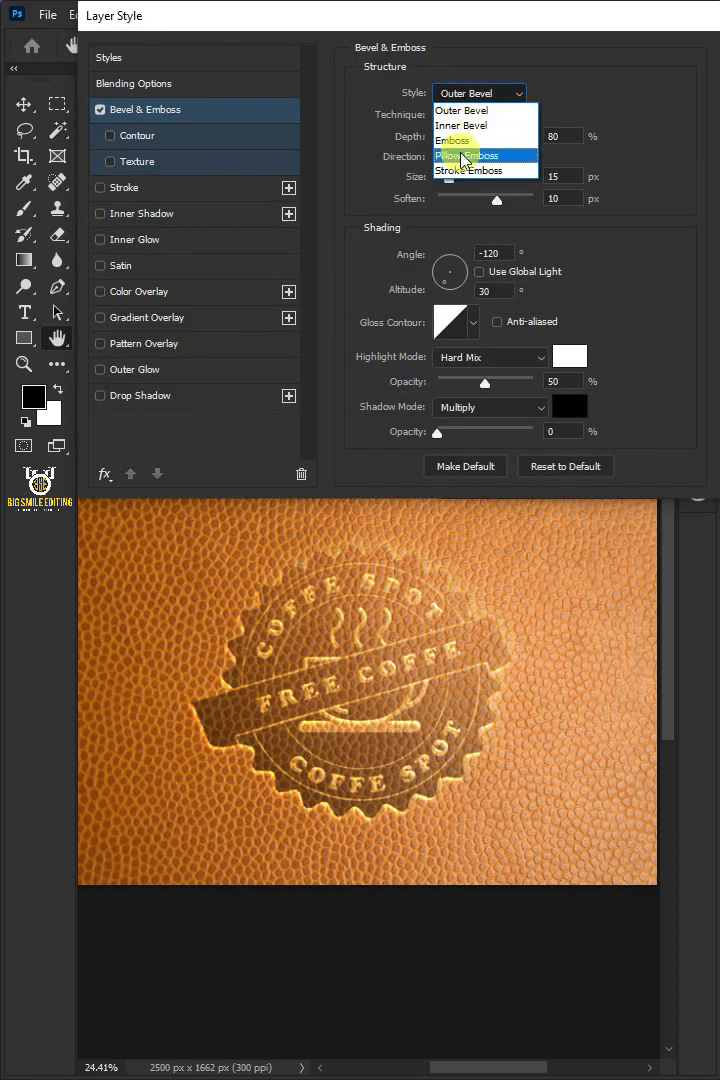
click(460, 134)
click(492, 115)
click(498, 135)
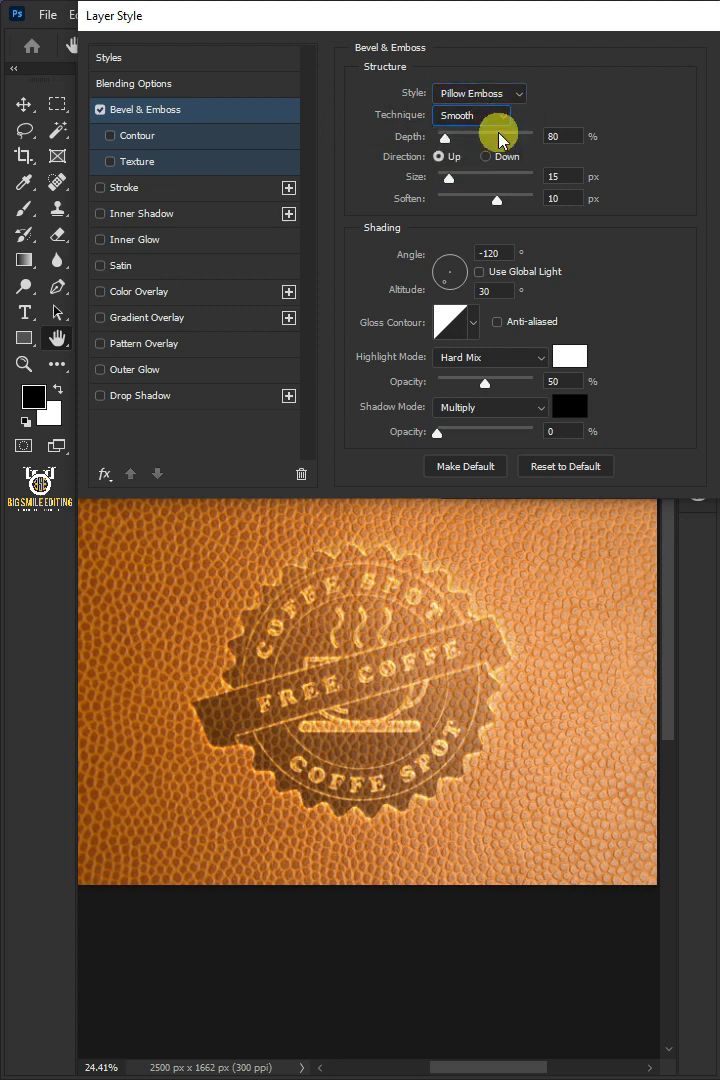
text(2)
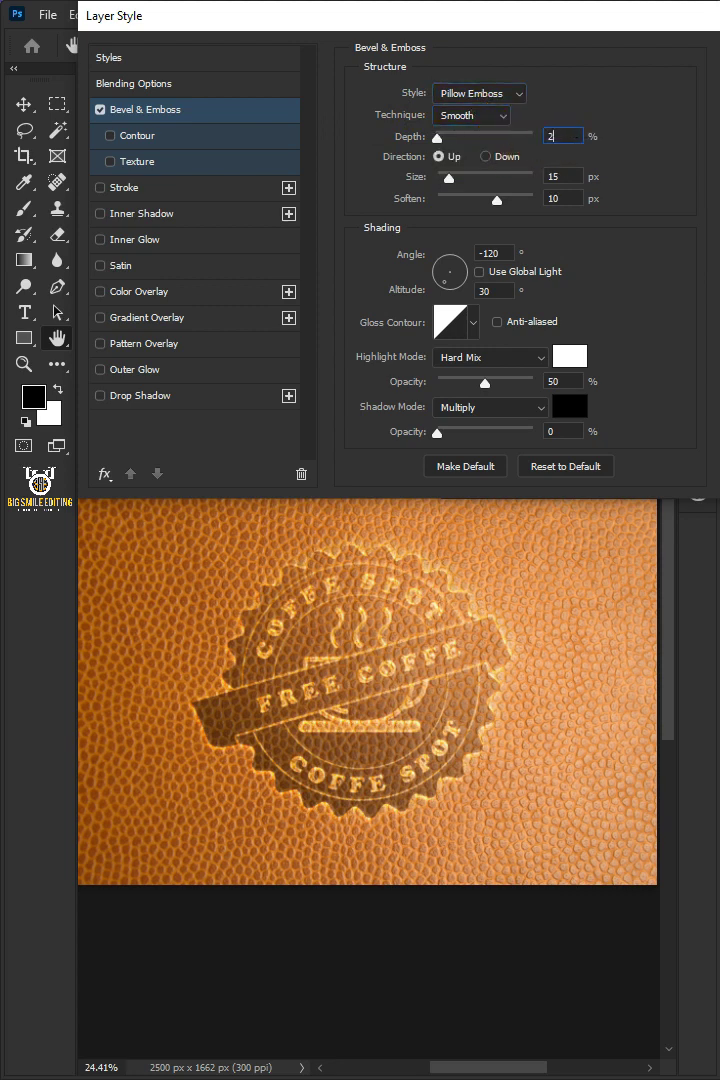
text(55)
click(556, 177)
text(1)
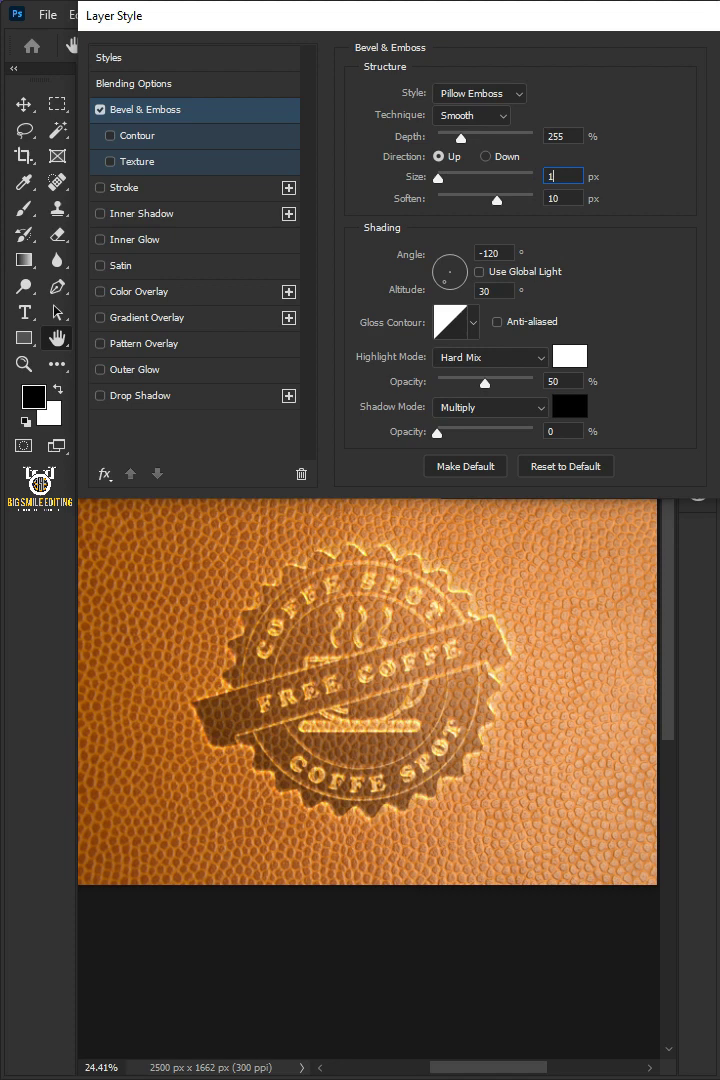
text(0)
text(1)
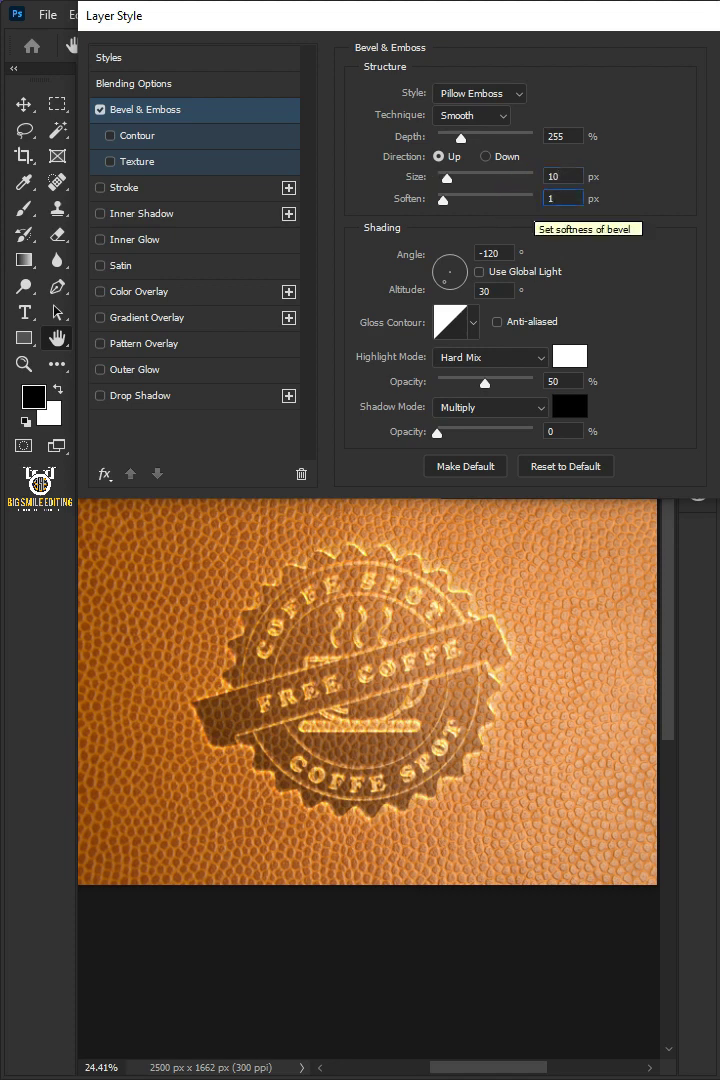
text(2)
click(480, 253)
text(60)
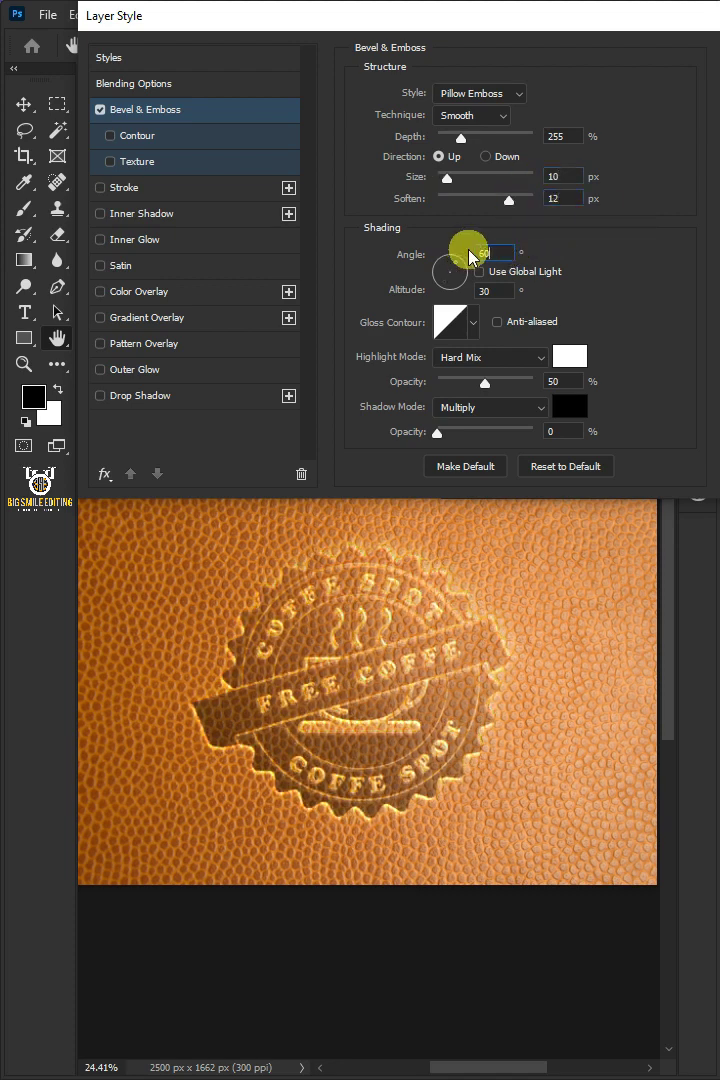
click(494, 290)
text(40)
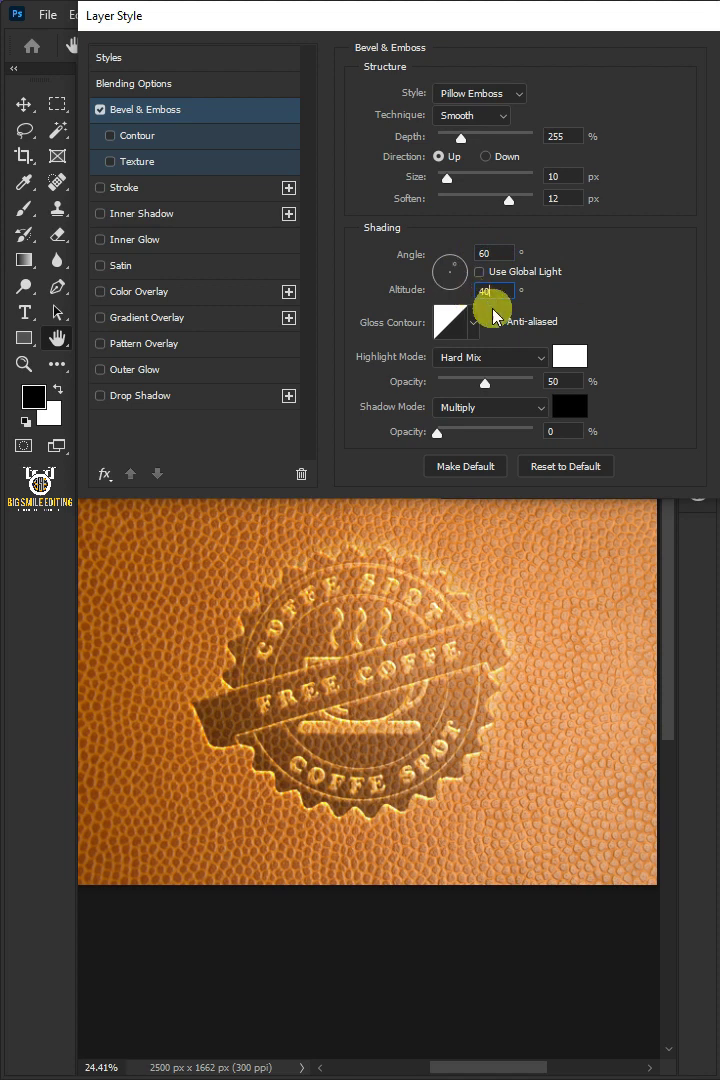
Use a wavy gloss contour, 35% Color Dodge highlights and a Multiply shadow.
click(471, 318)
click(494, 401)
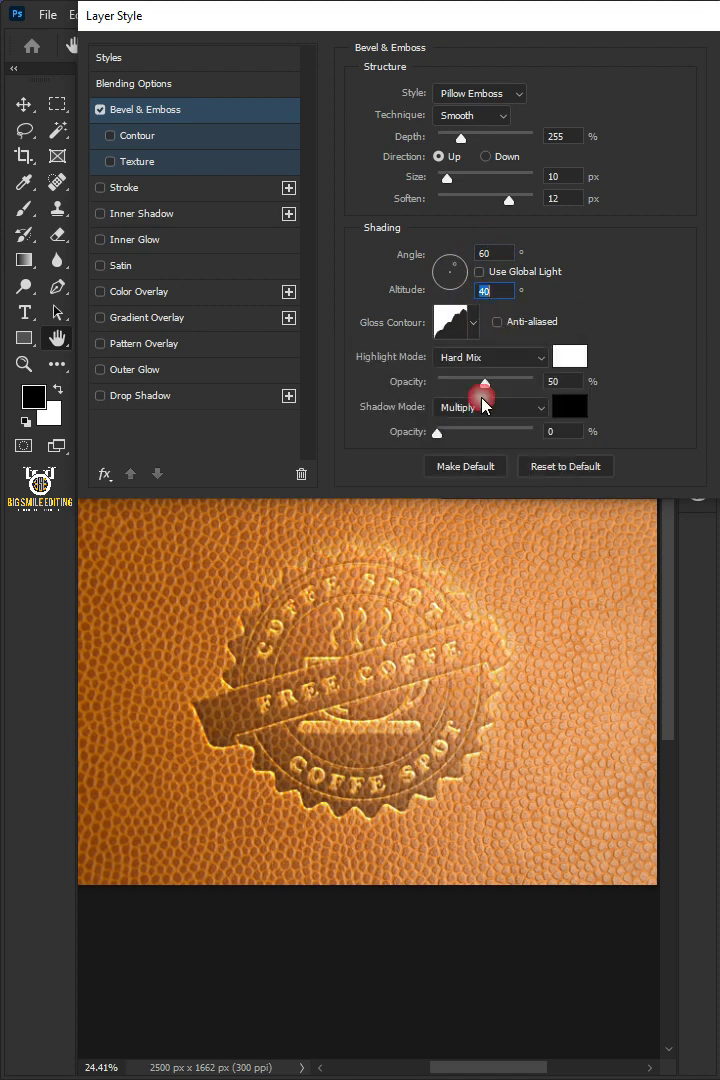
click(474, 357)
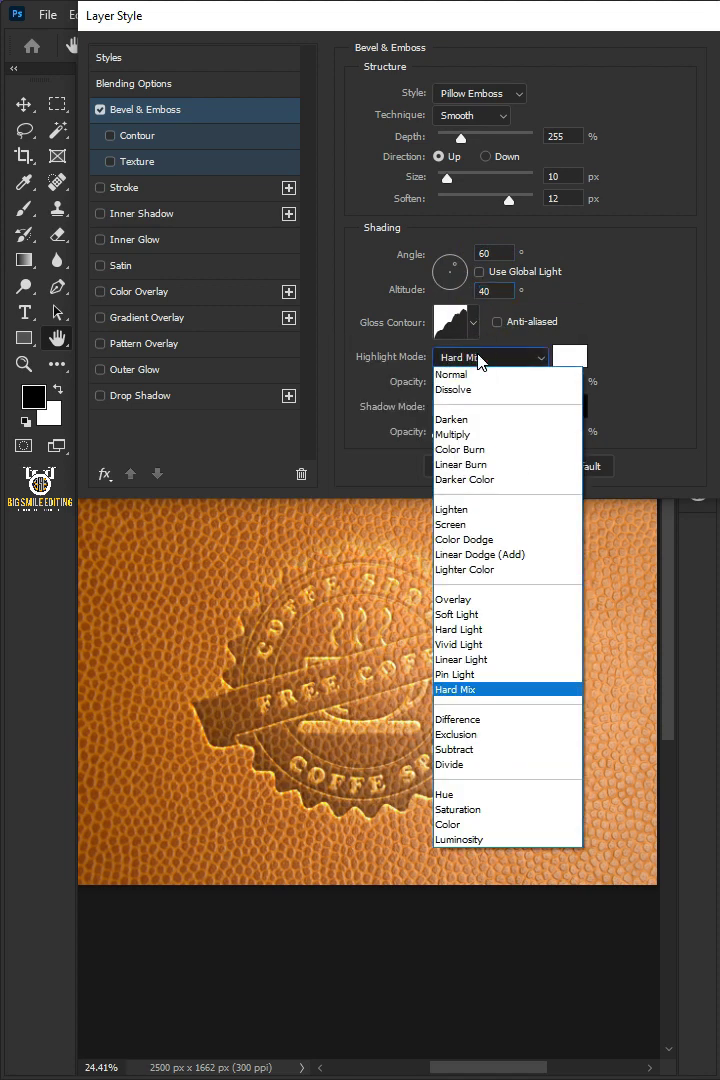
click(474, 541)
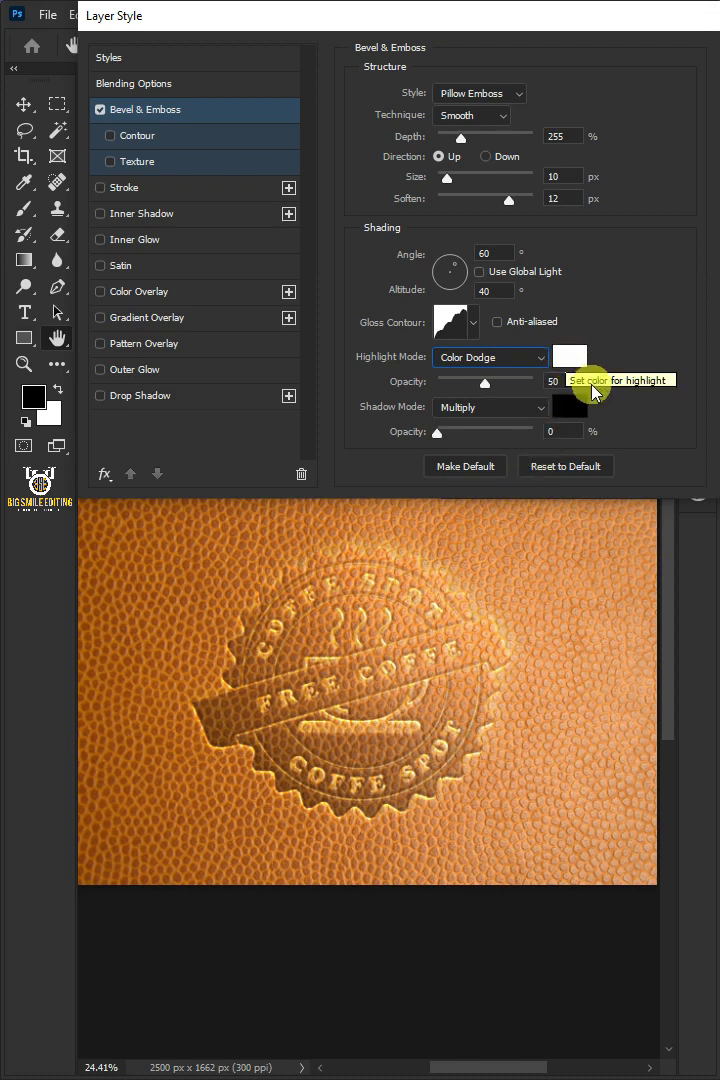
click(566, 384)
text(35)
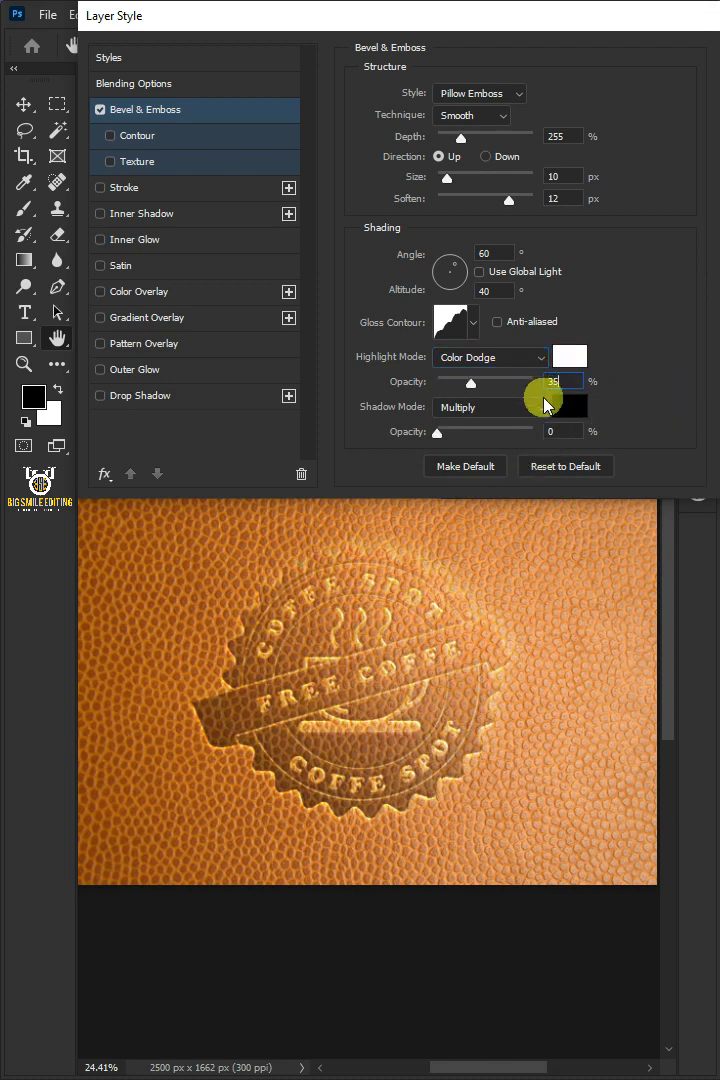
click(500, 407)
click(497, 484)
Enable Inner Shadow at 60% opacity, local 30° angle, 10 px distance, 15 px size, rounded contour.
text(65)
click(231, 214)
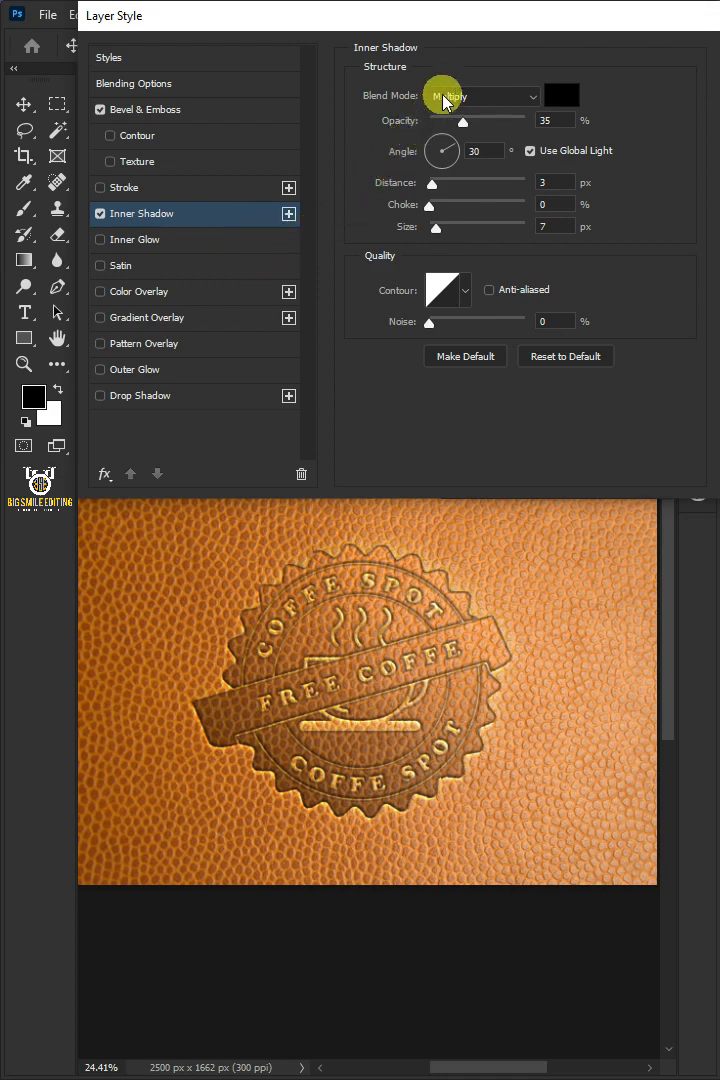
click(563, 121)
text(60)
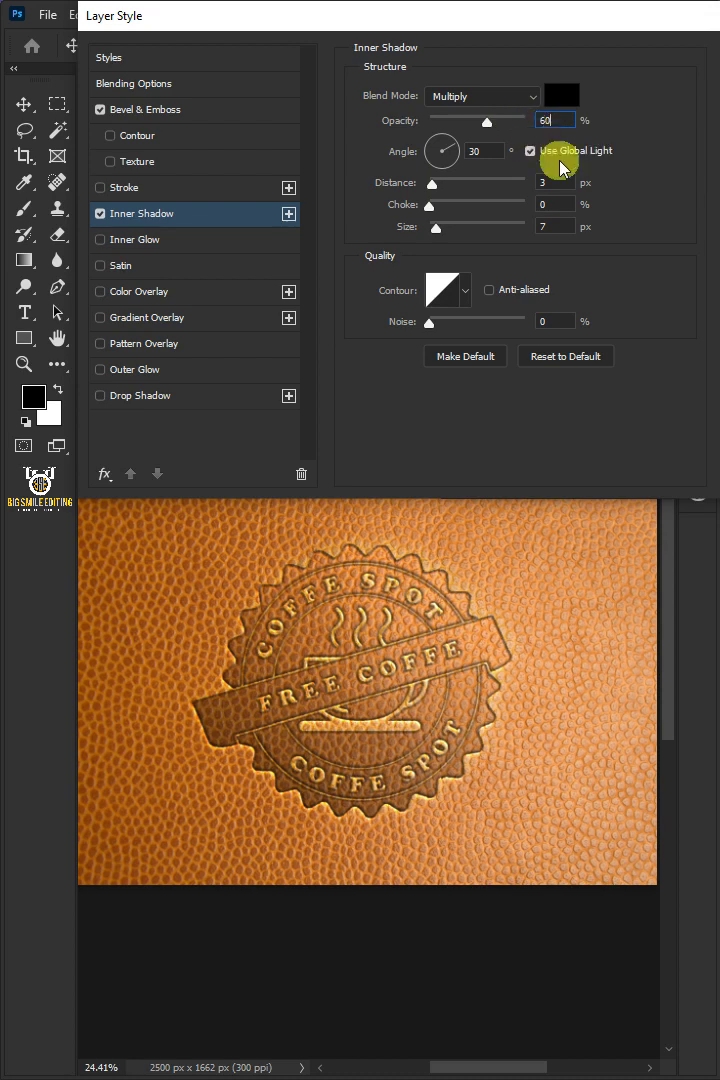
click(530, 151)
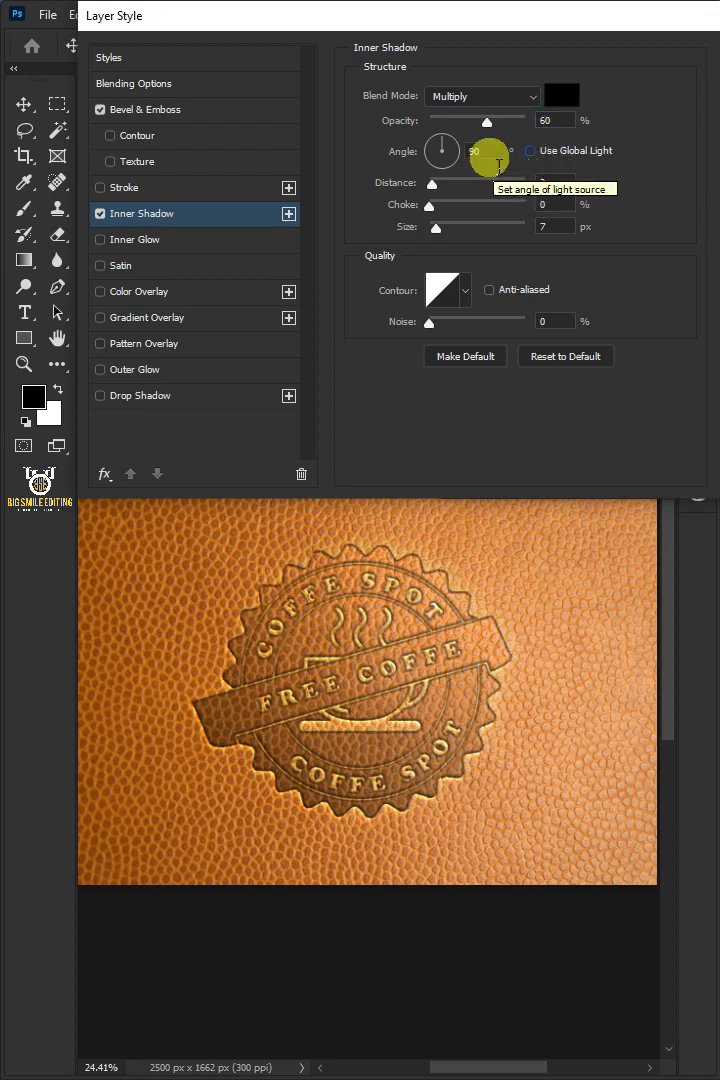
click(449, 158)
text(30)
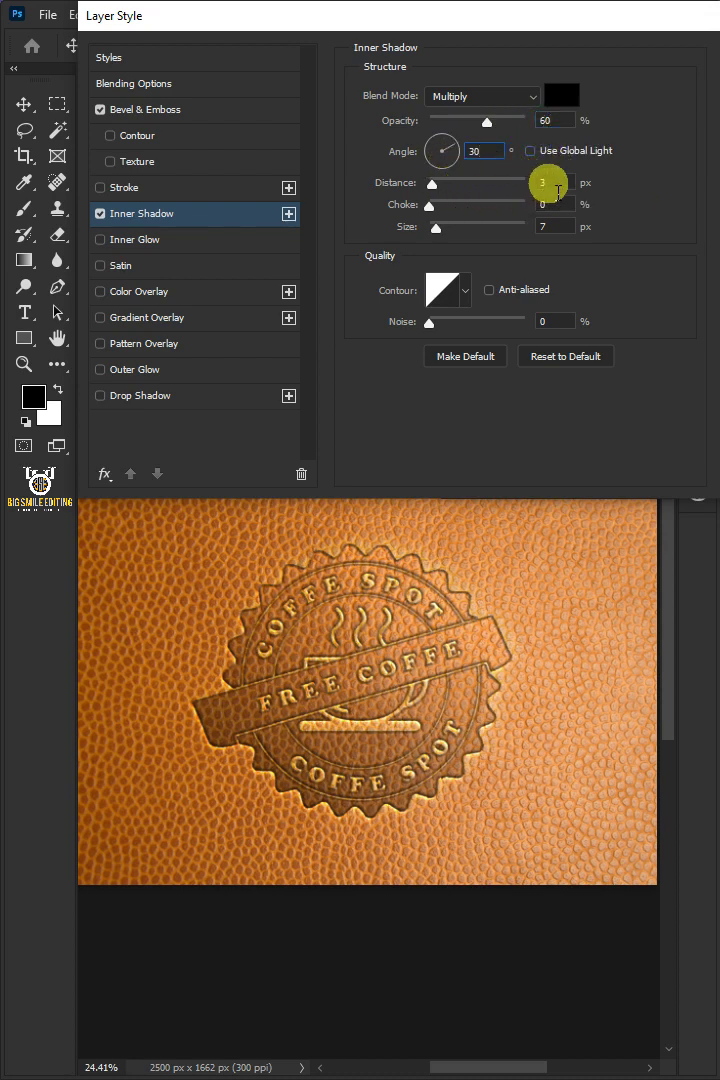
text(10)
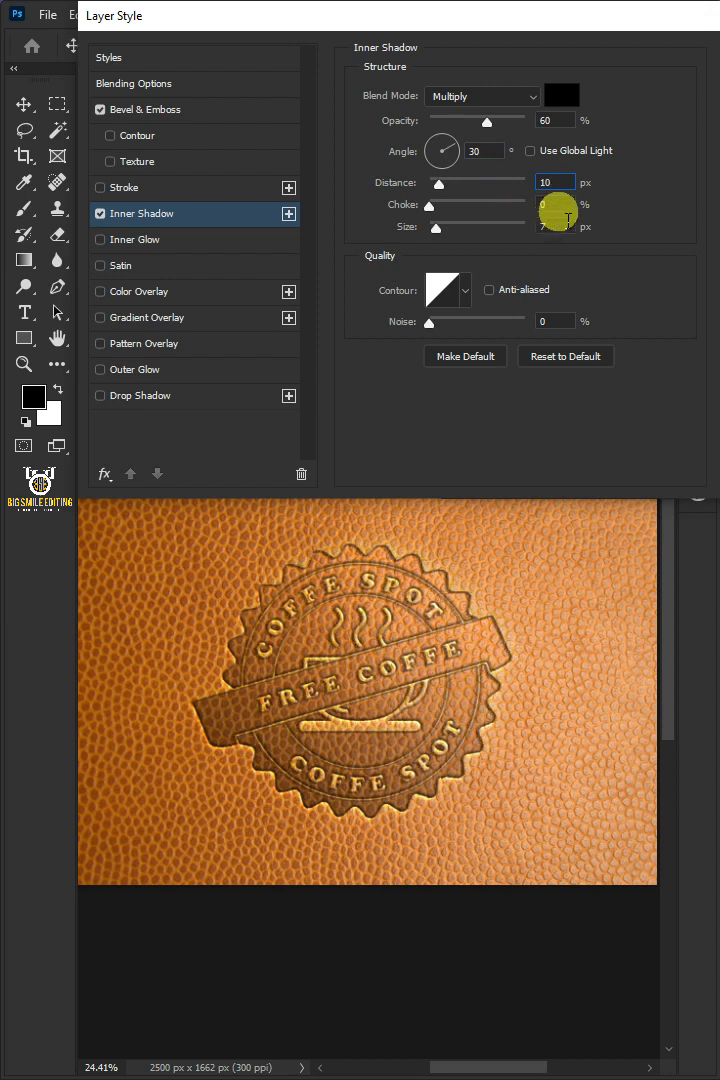
click(570, 226)
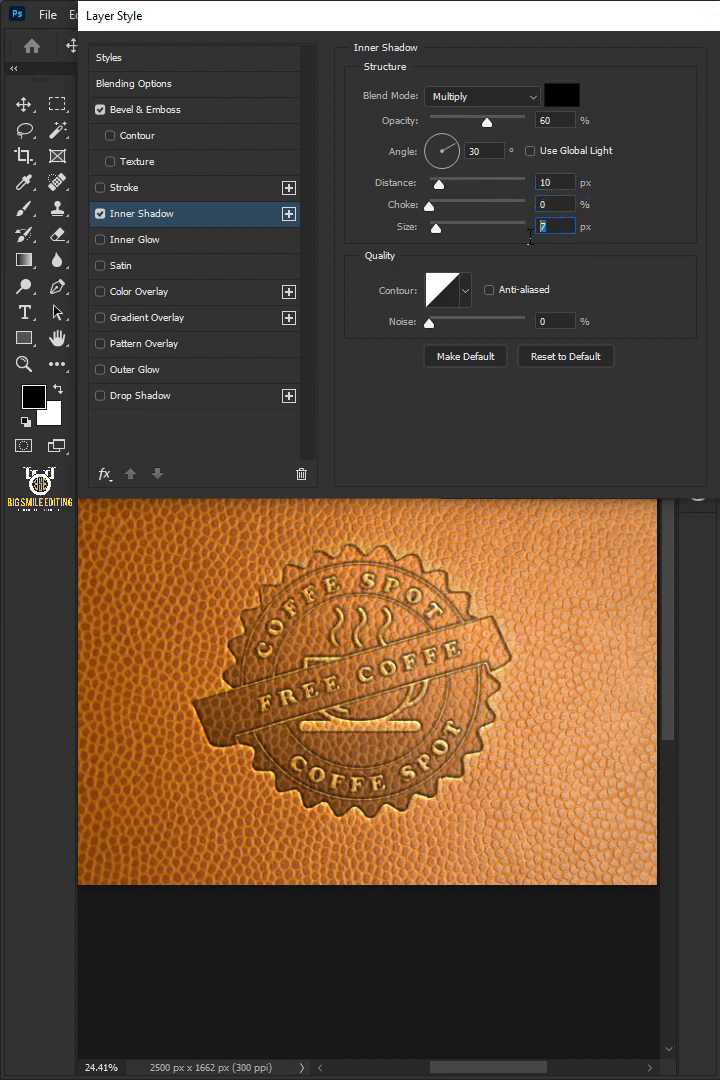
text(15)
click(465, 290)
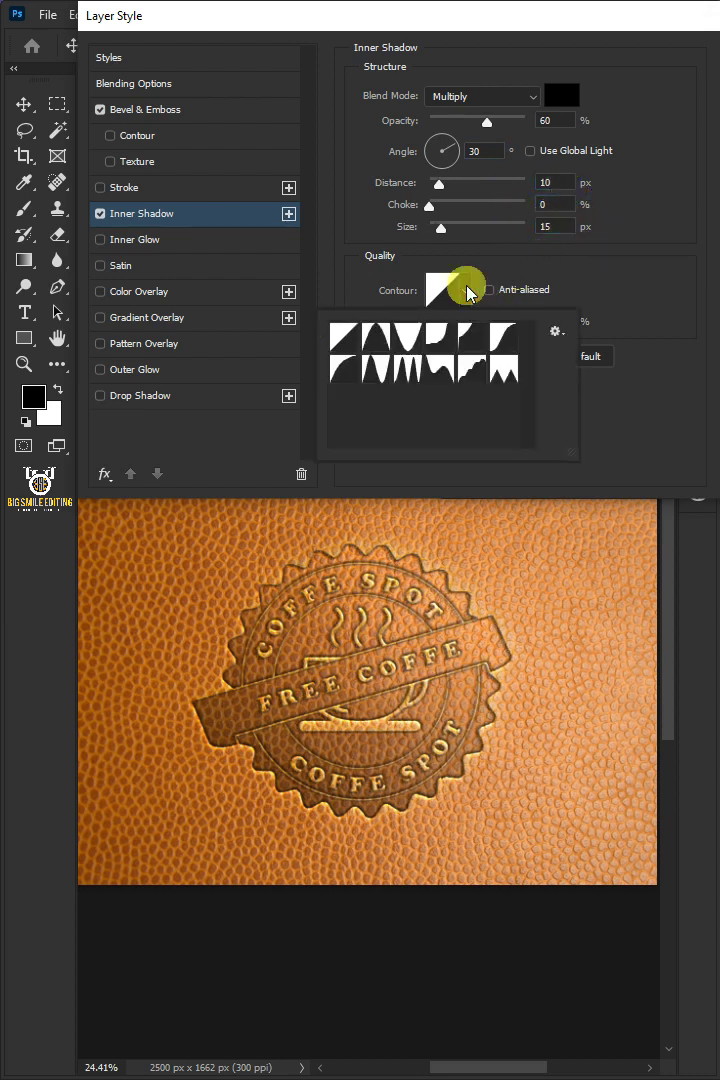
click(349, 370)
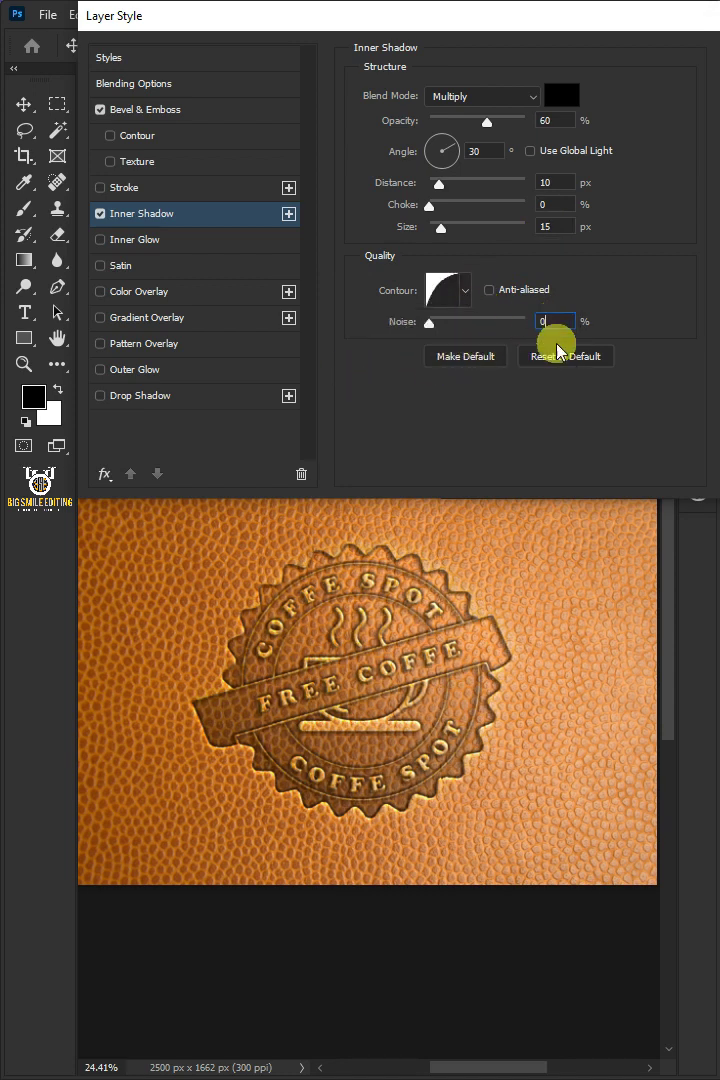
Enable a black (#000000) Multiply Inner Glow: 45% opacity, 30 px size, 75% range, 25% jitter.
click(258, 240)
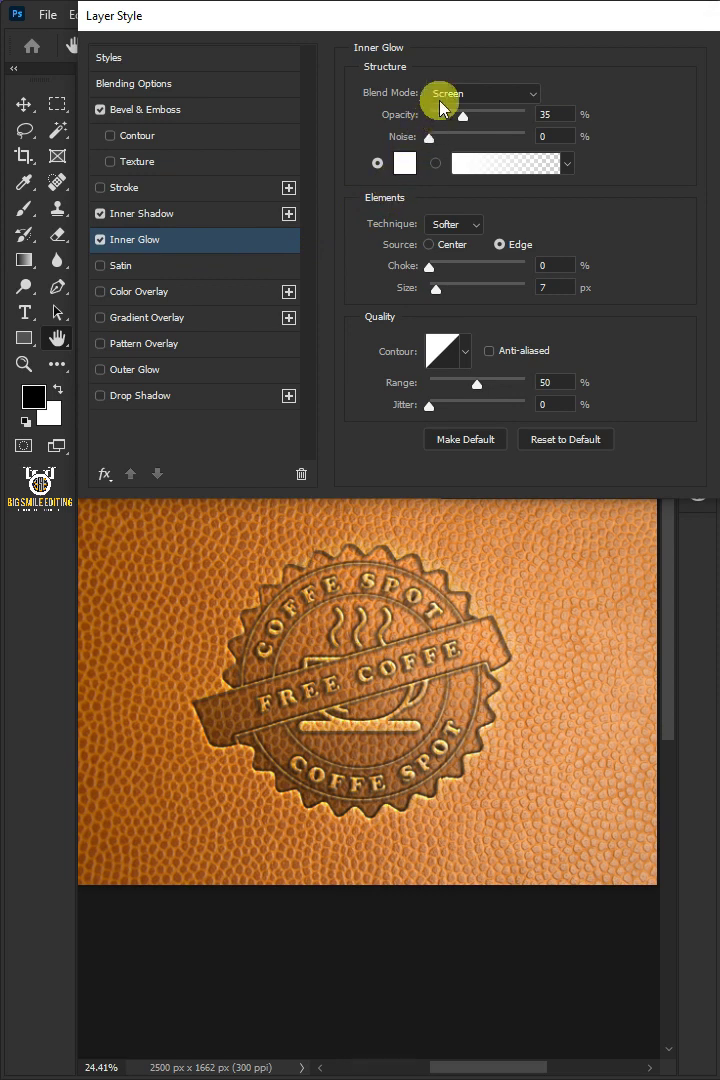
click(441, 100)
click(505, 168)
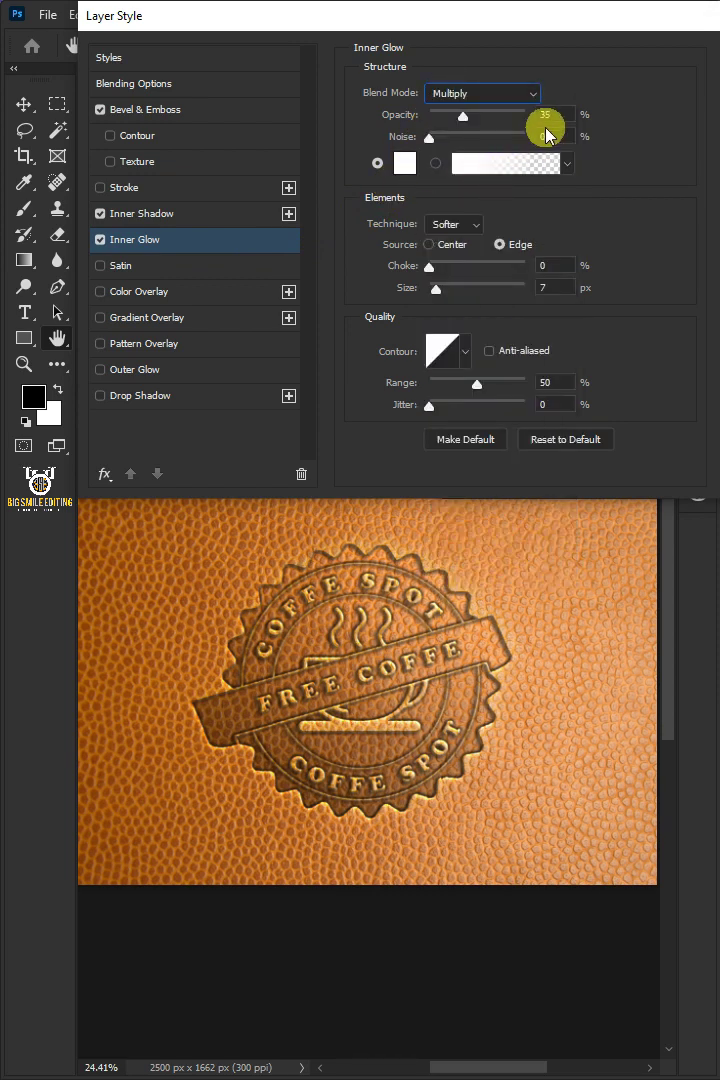
text(45)
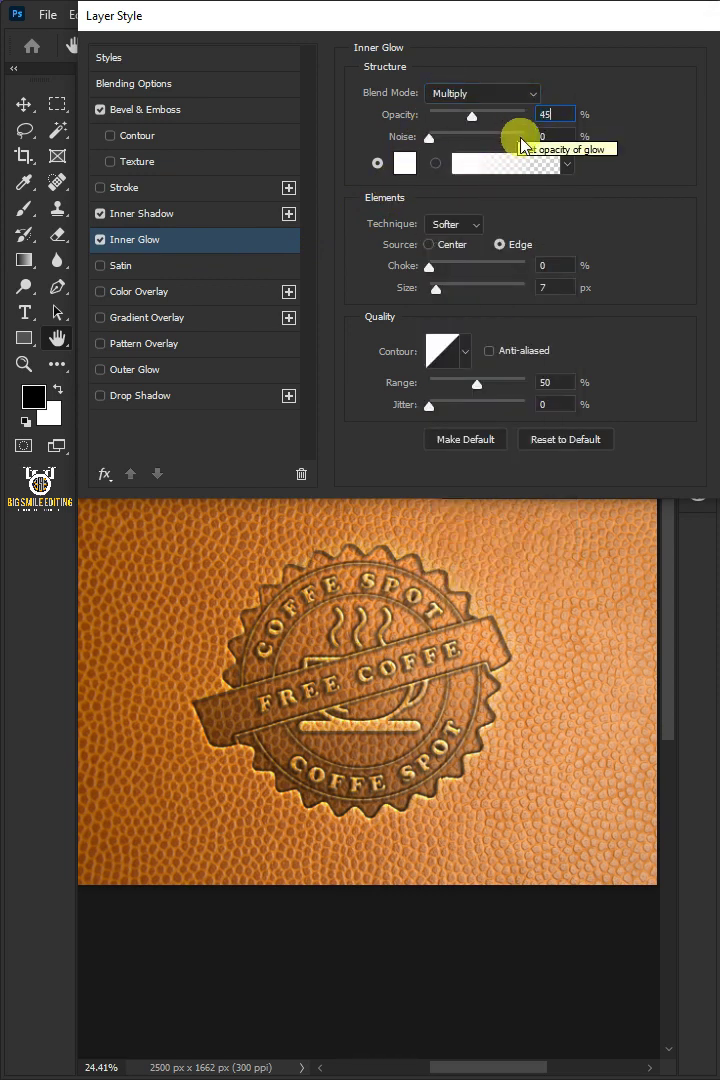
click(556, 136)
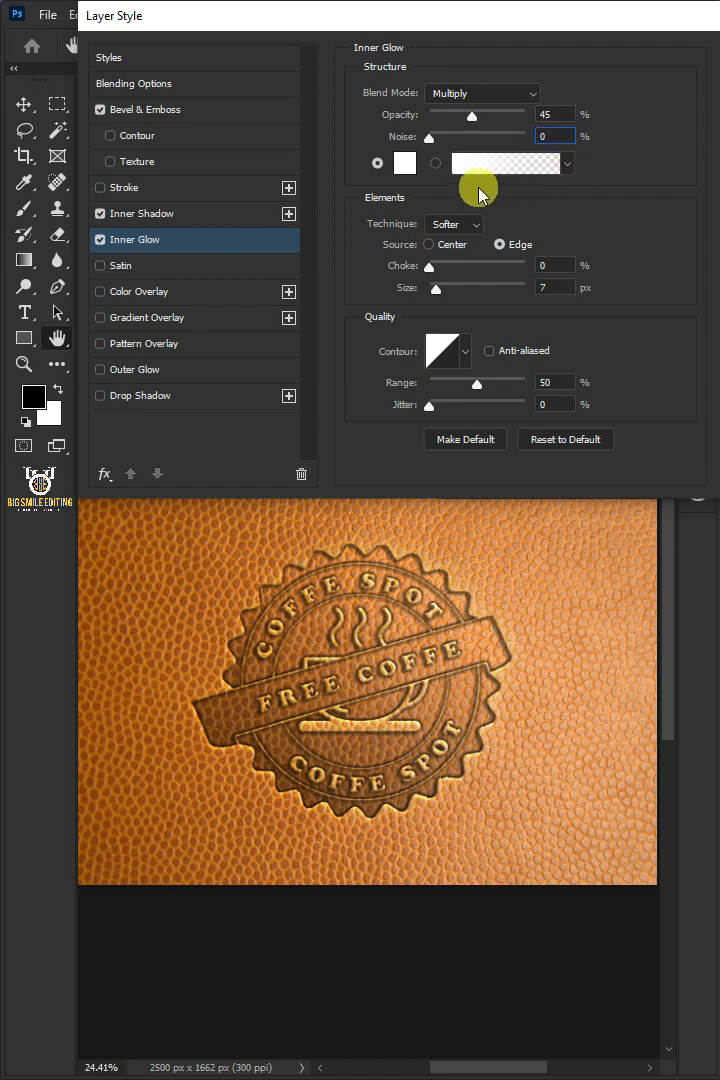
click(405, 163)
text(000000)
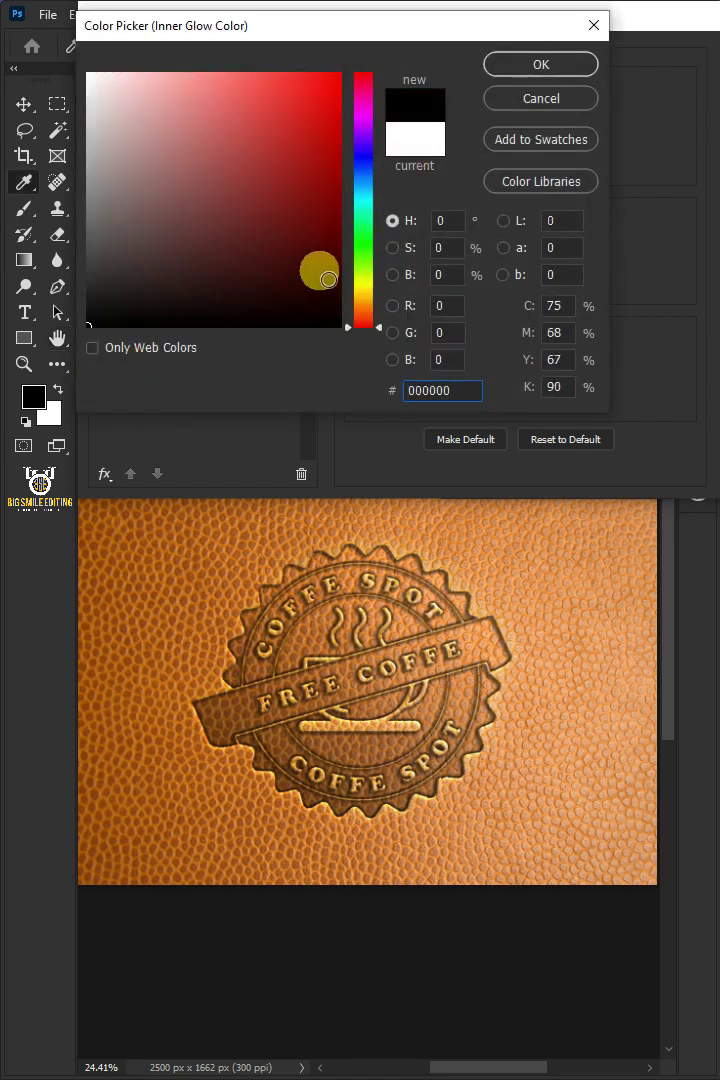
click(515, 68)
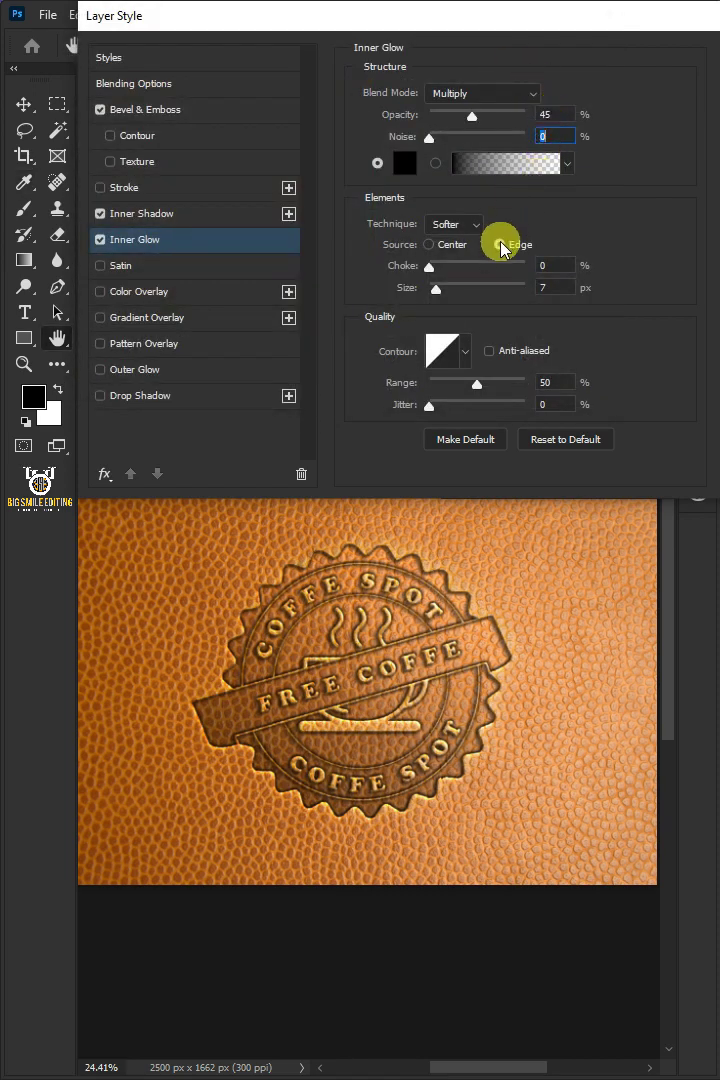
text(30)
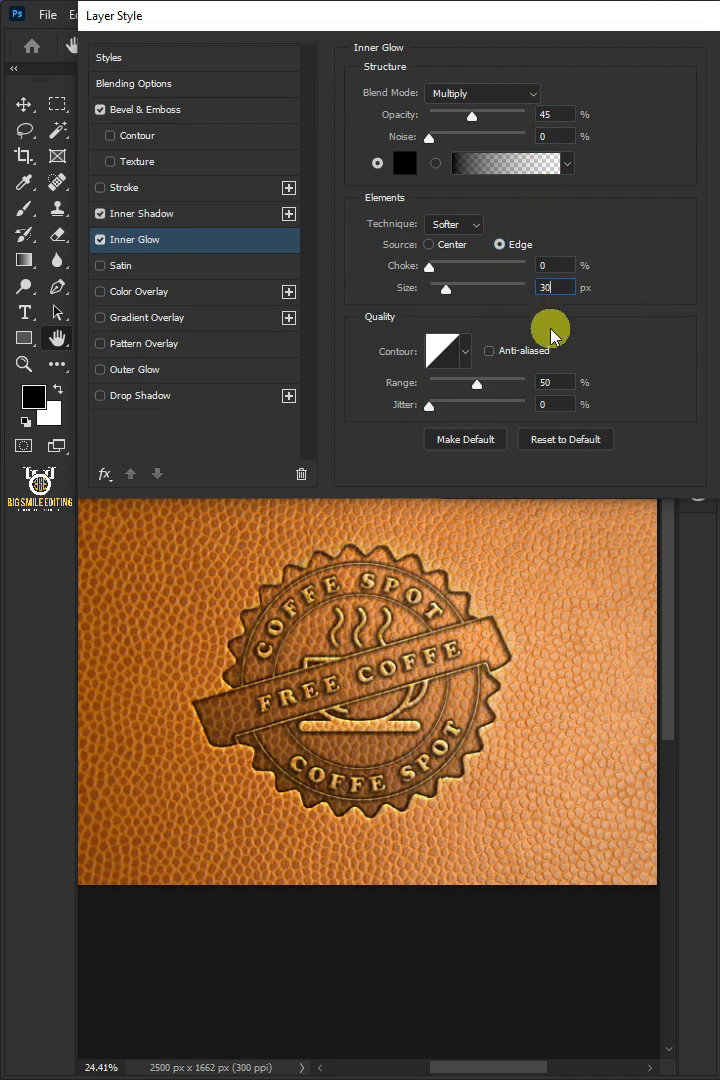
click(566, 383)
text(75)
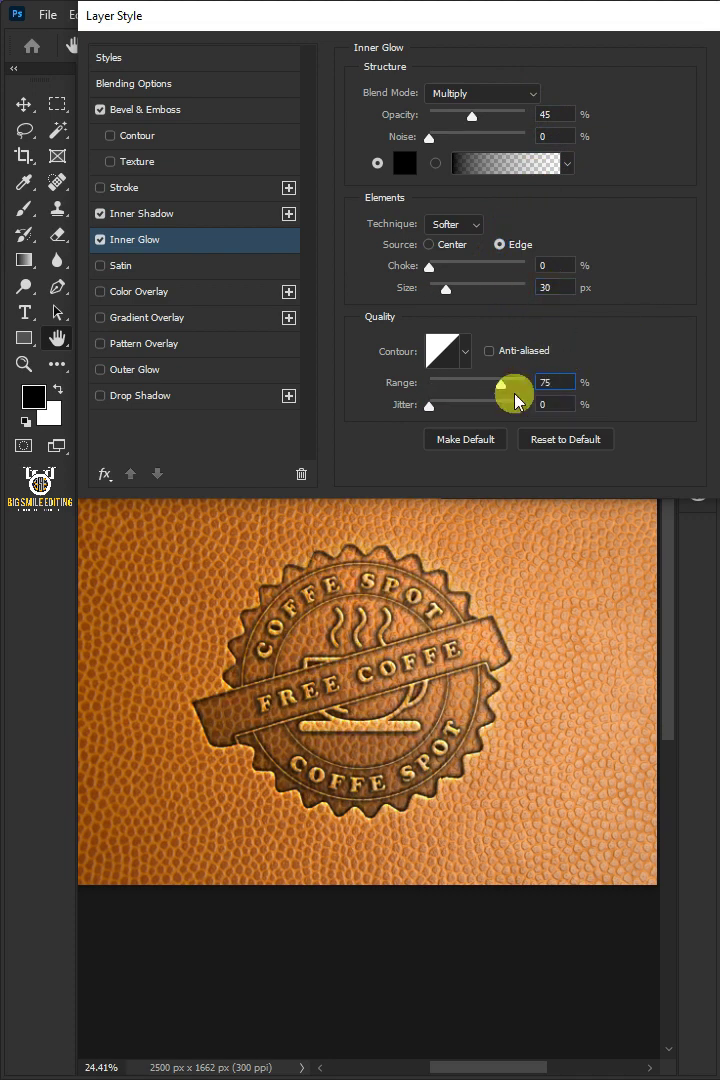
text(25)
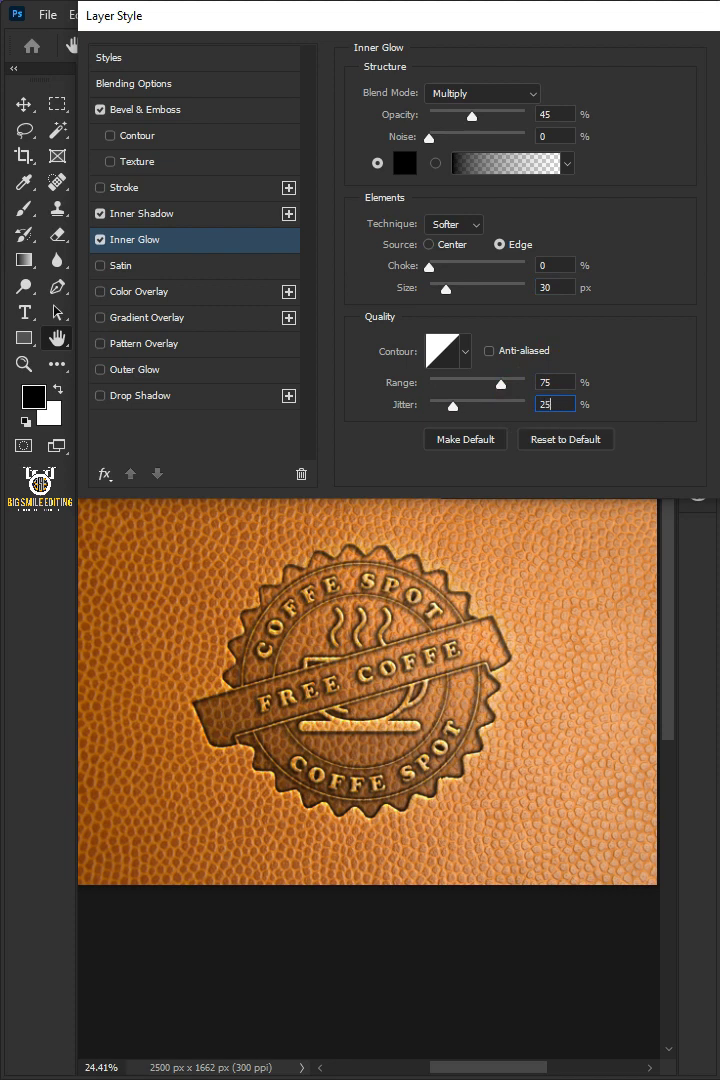
Add a Linear Light Drop Shadow: 15% opacity, 50° angle, distance 8, spread 12, size 35.
click(193, 399)
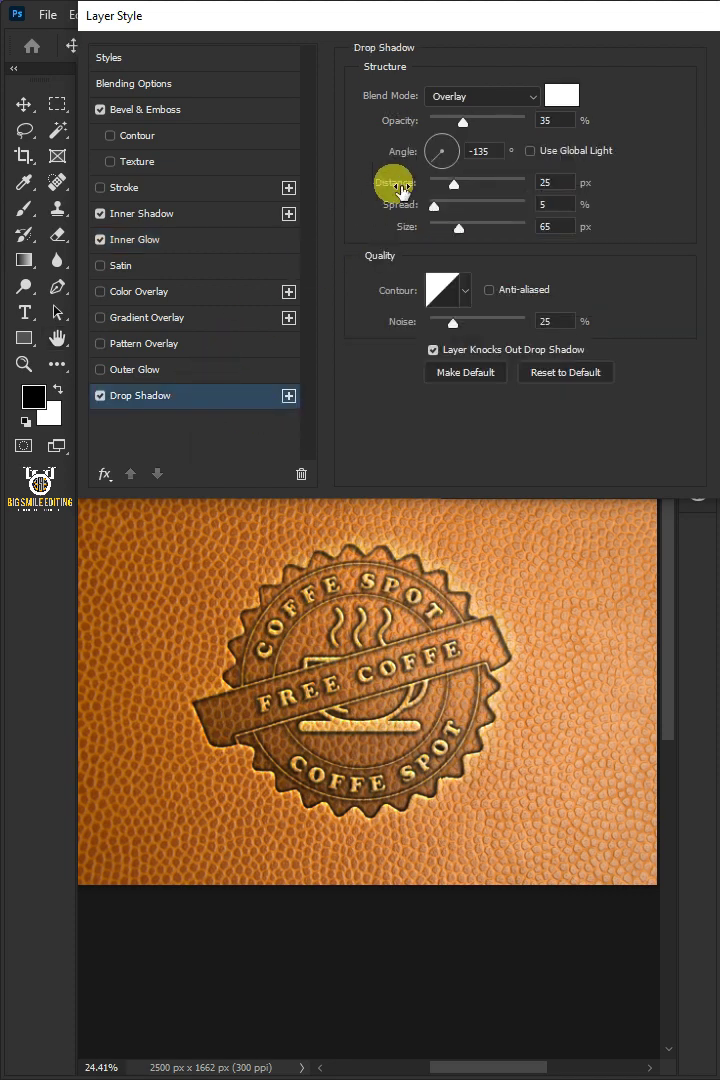
click(452, 95)
click(460, 400)
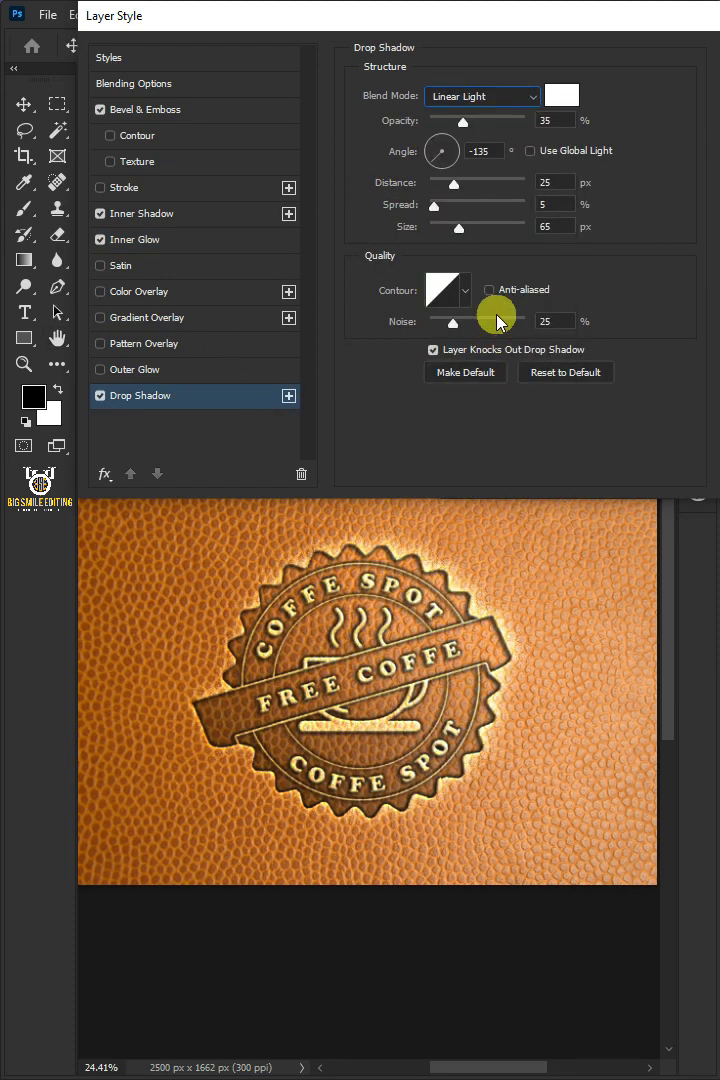
drag(570, 122, 523, 132)
text(15)
click(490, 151)
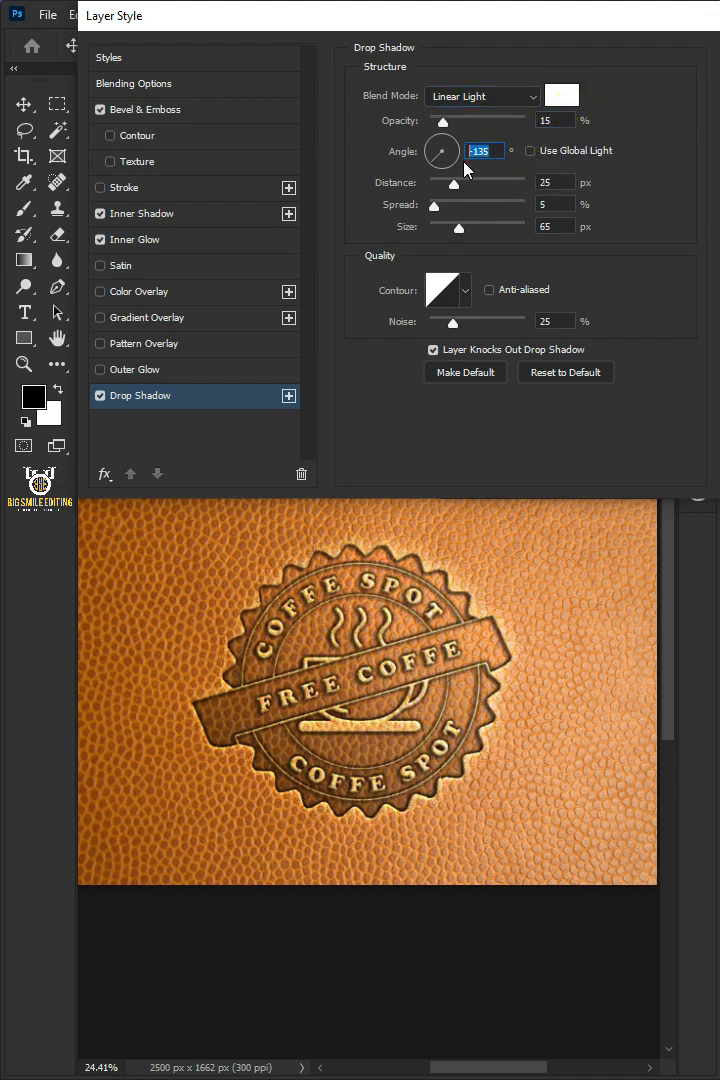
text(50)
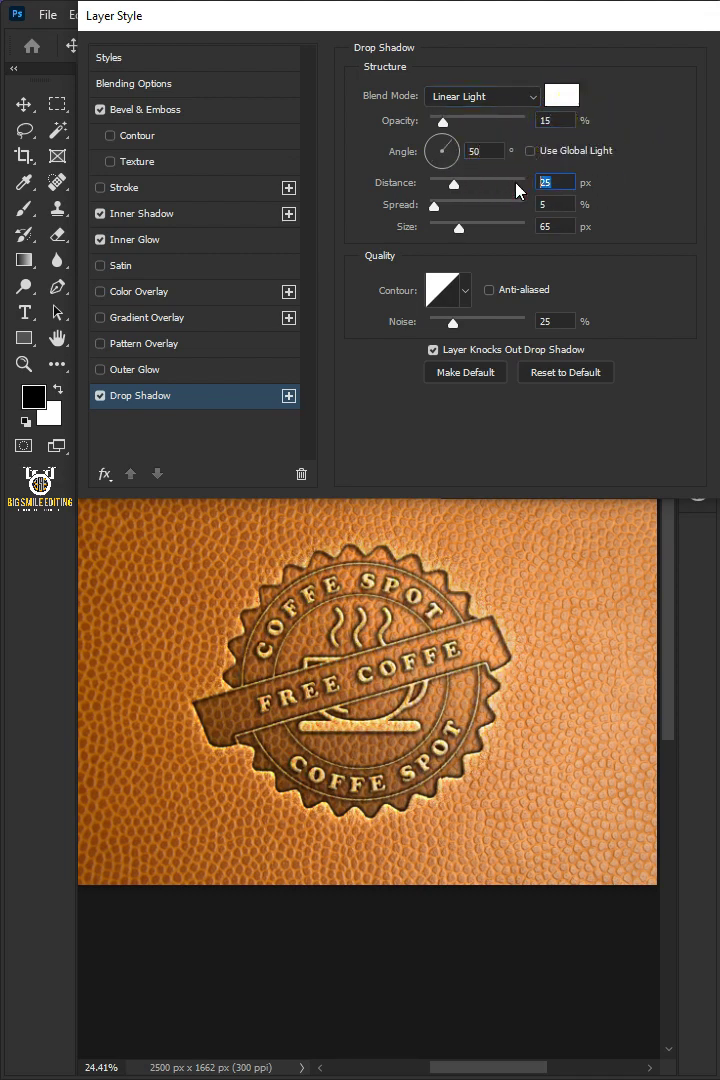
text(8)
key(Tab)
text(12)
click(540, 227)
text(35)
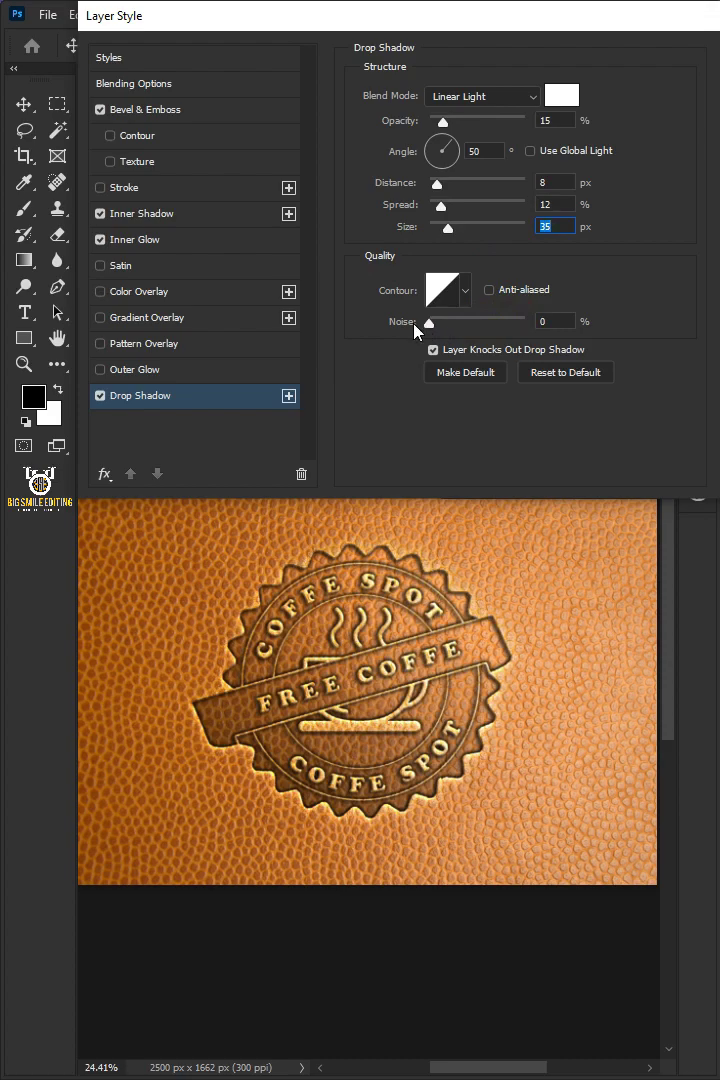
Apply the layer styles and hide the floating Layers panel.
click(414, 323)
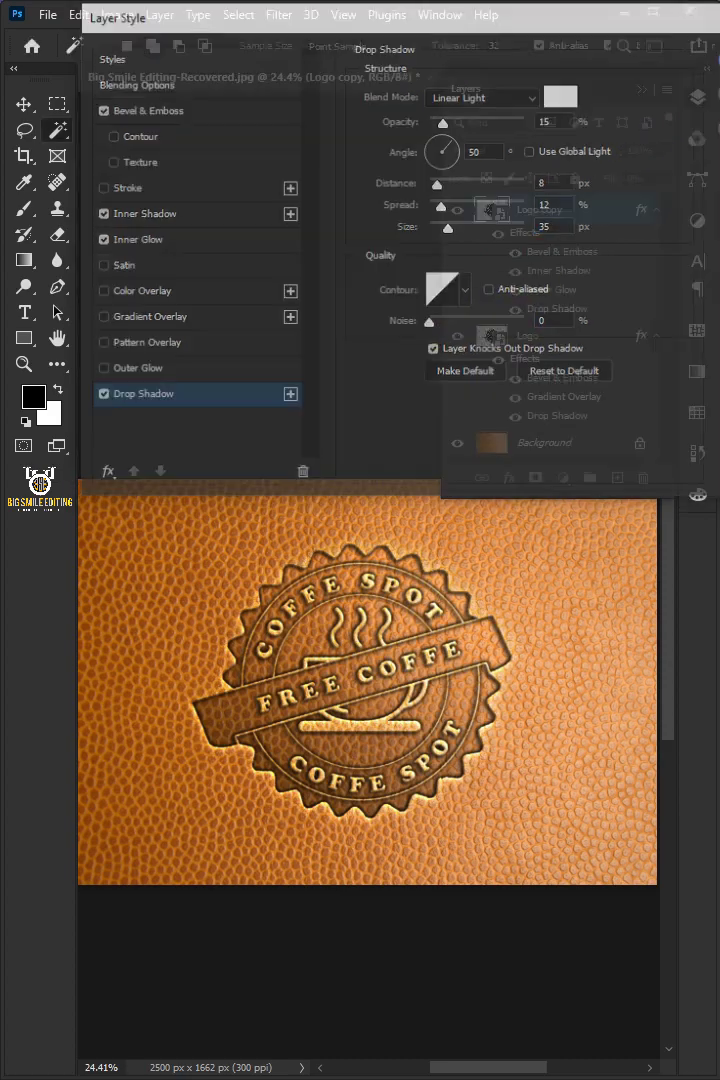
click(698, 99)
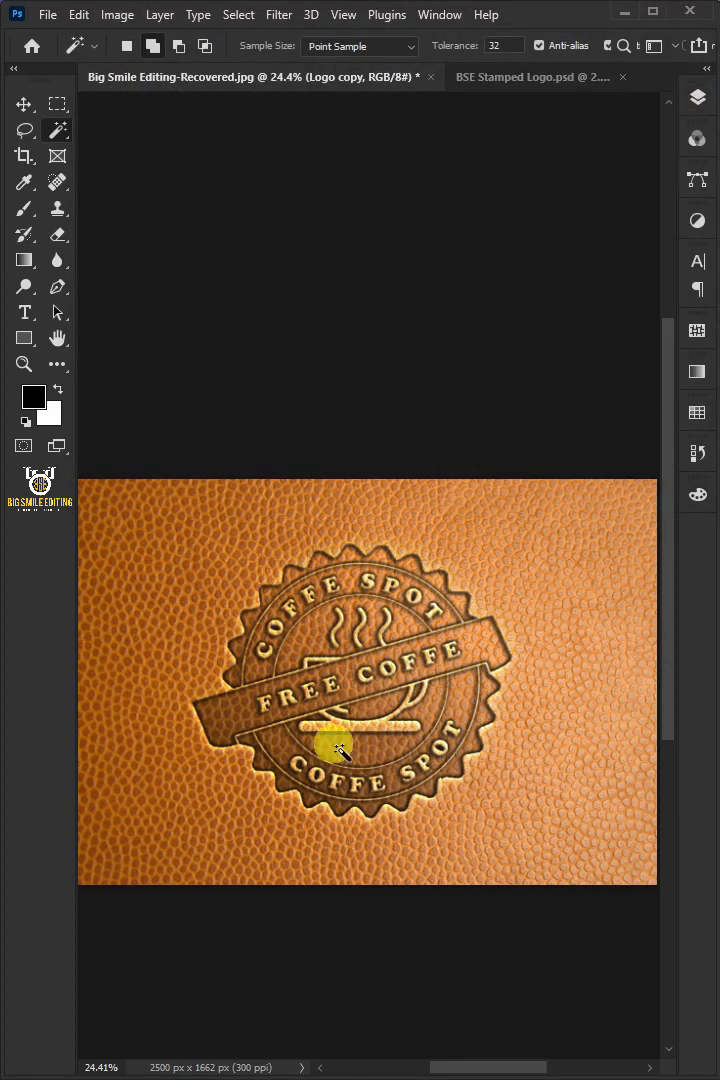
scroll(338, 750, up, 5)
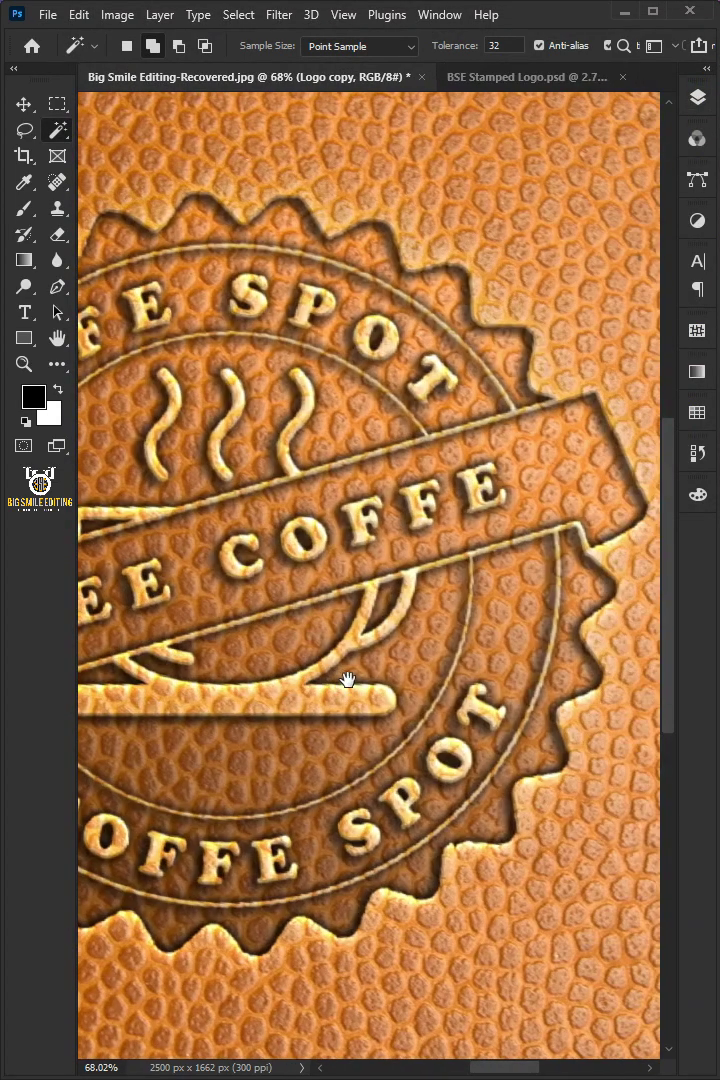